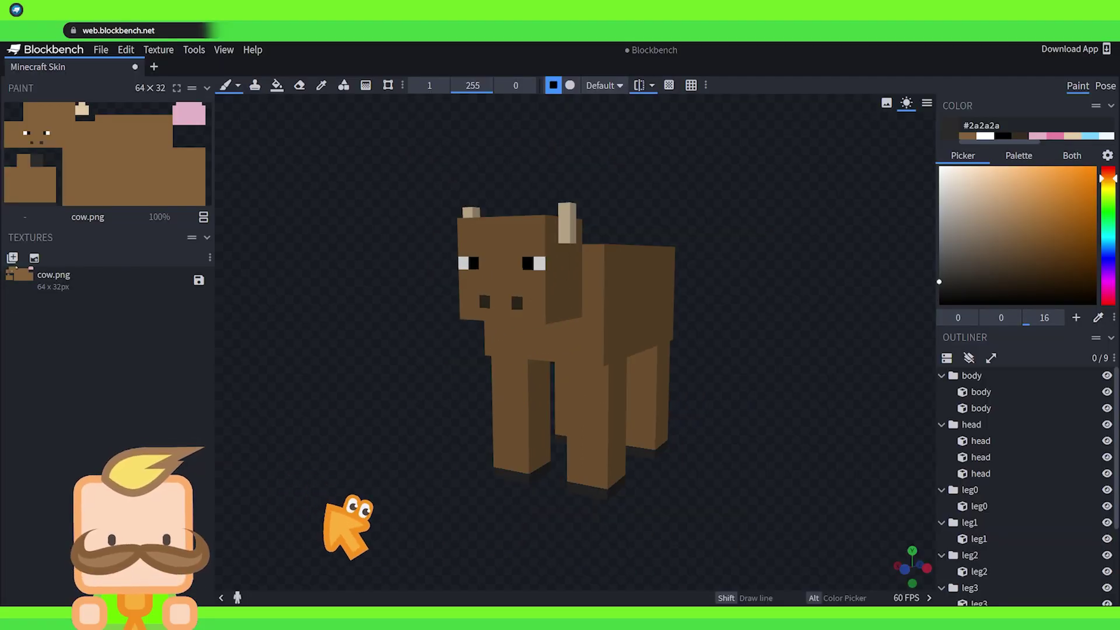
Sample the brown on the cow's body side, darken it to #61482b and paint the first dark pixels near the front edge
left_click_drag(325, 505, 313, 505)
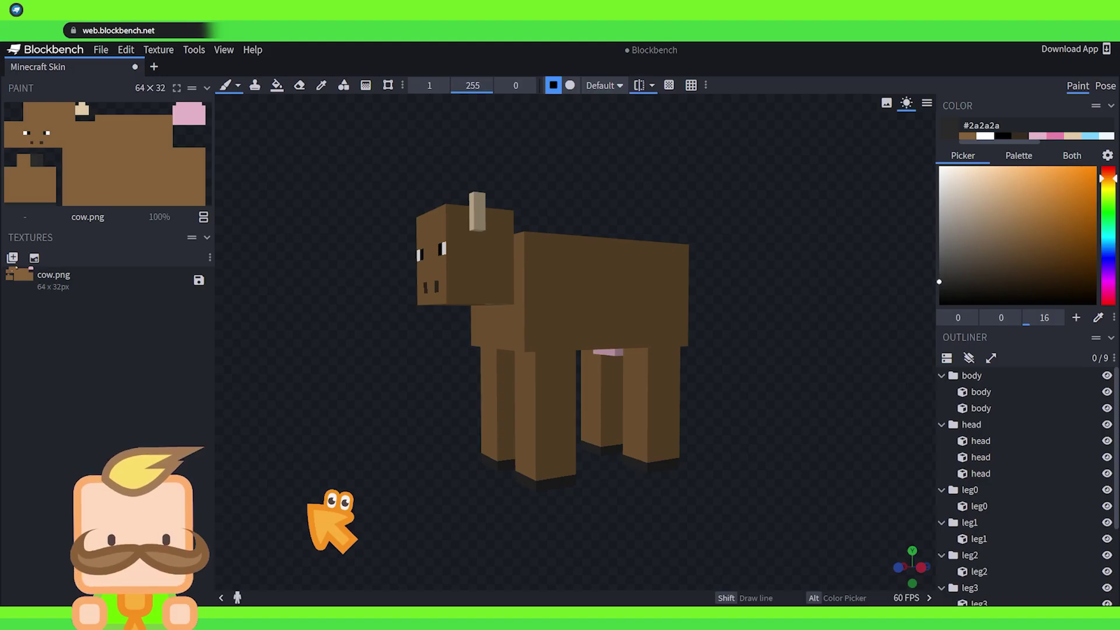
scroll(479, 430, "up", 6)
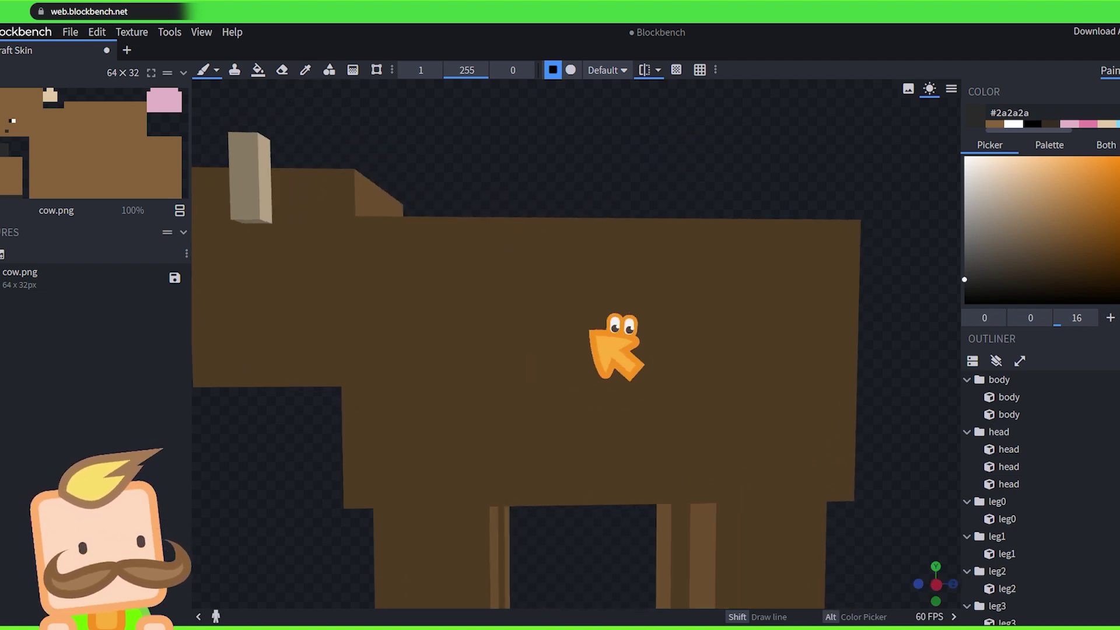
right_click_drag(507, 304, 565, 320)
left_click(530, 370, "alt")
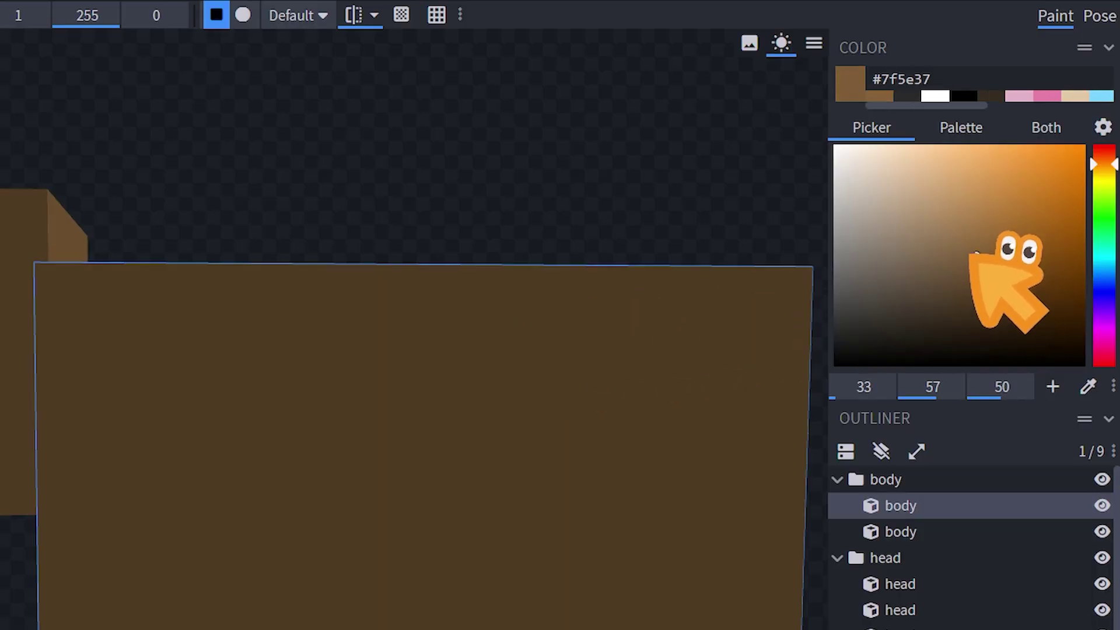
left_click_drag(974, 253, 974, 272)
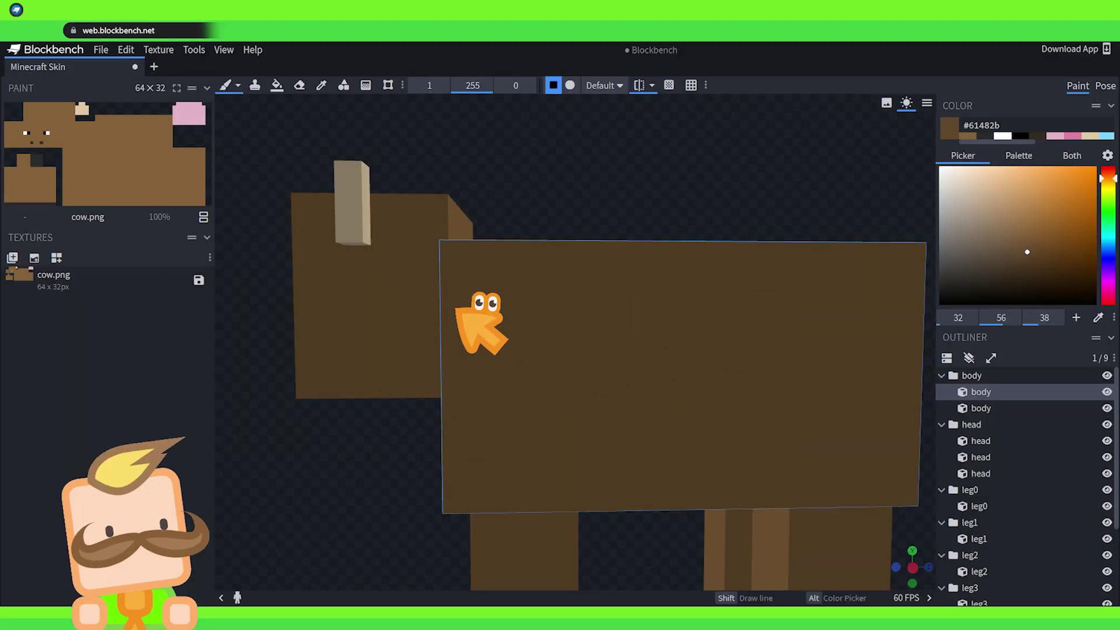
left_click(517, 303)
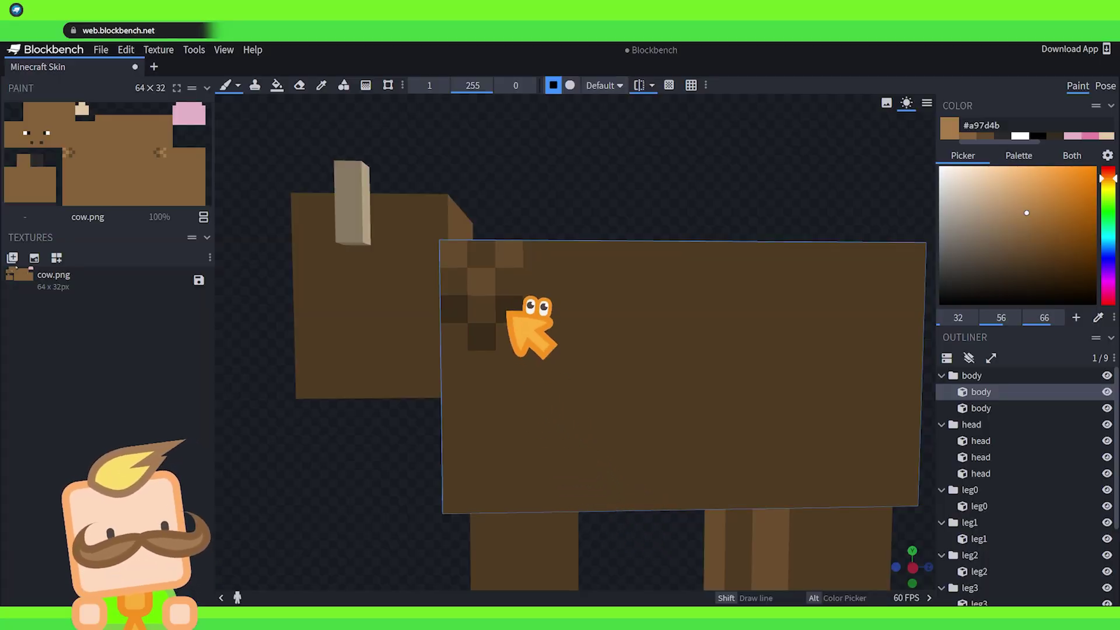
Paint staggered dark #61482b and light #a97d4b pixels down the front part of the body's side
left_click(512, 315, "alt")
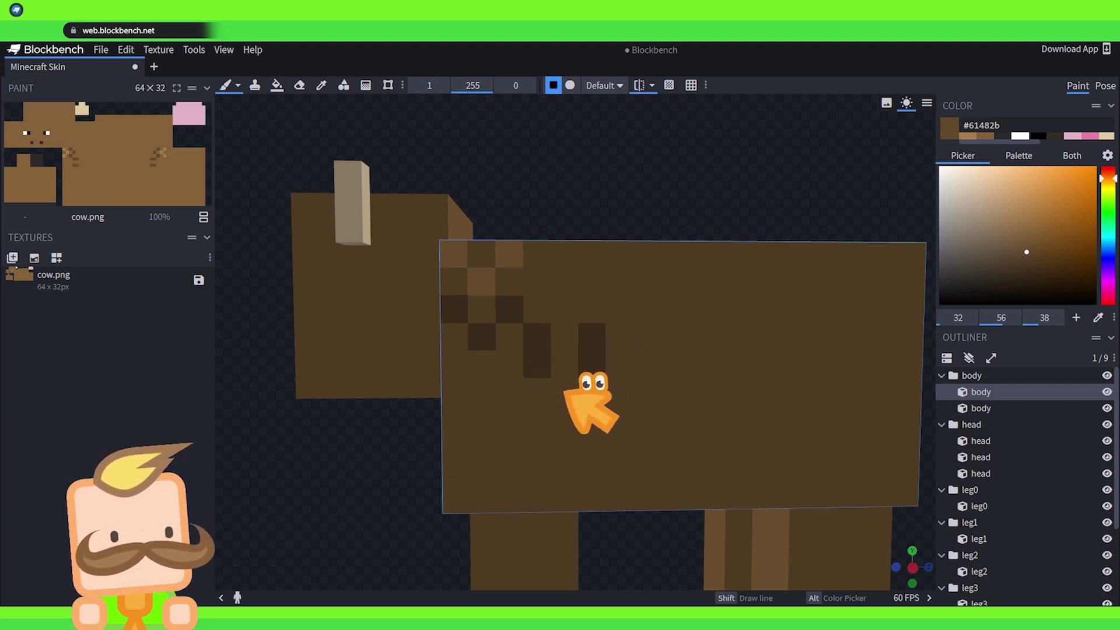
left_click(488, 271, "alt")
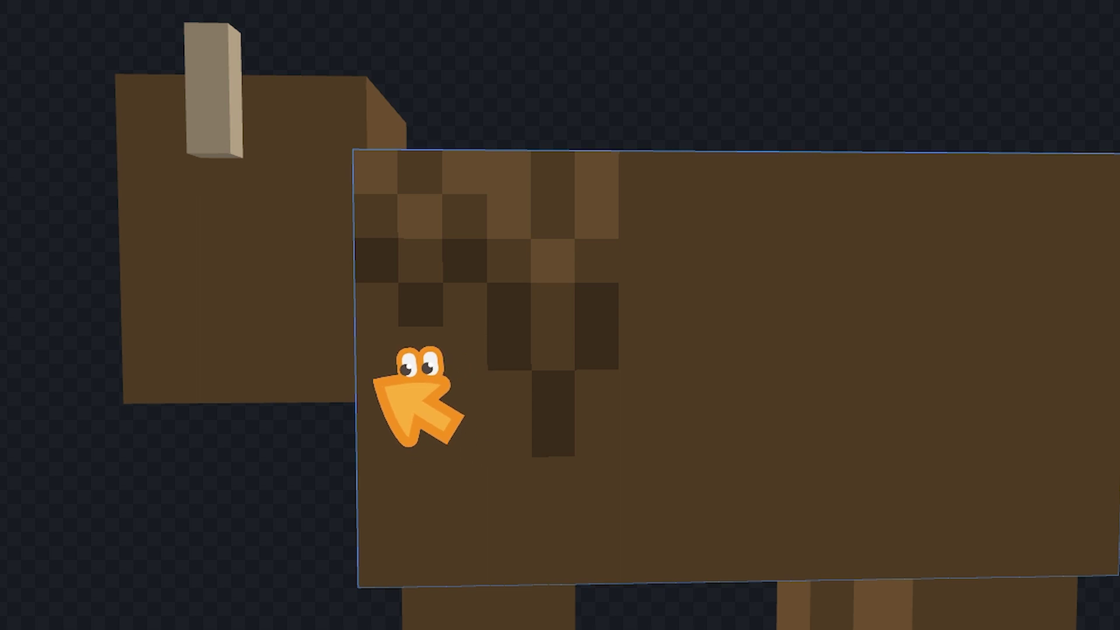
left_click(454, 368)
left_click(371, 382)
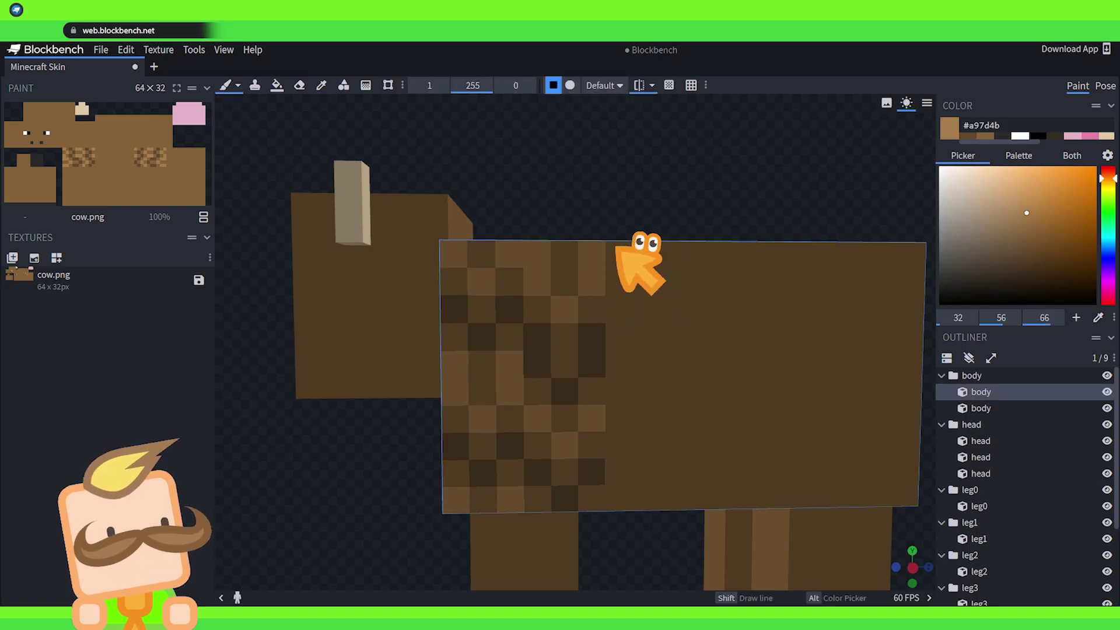
Extend the light #a97d4b and dark #61482b pixel pattern toward the rear of the body's side
left_click(619, 251)
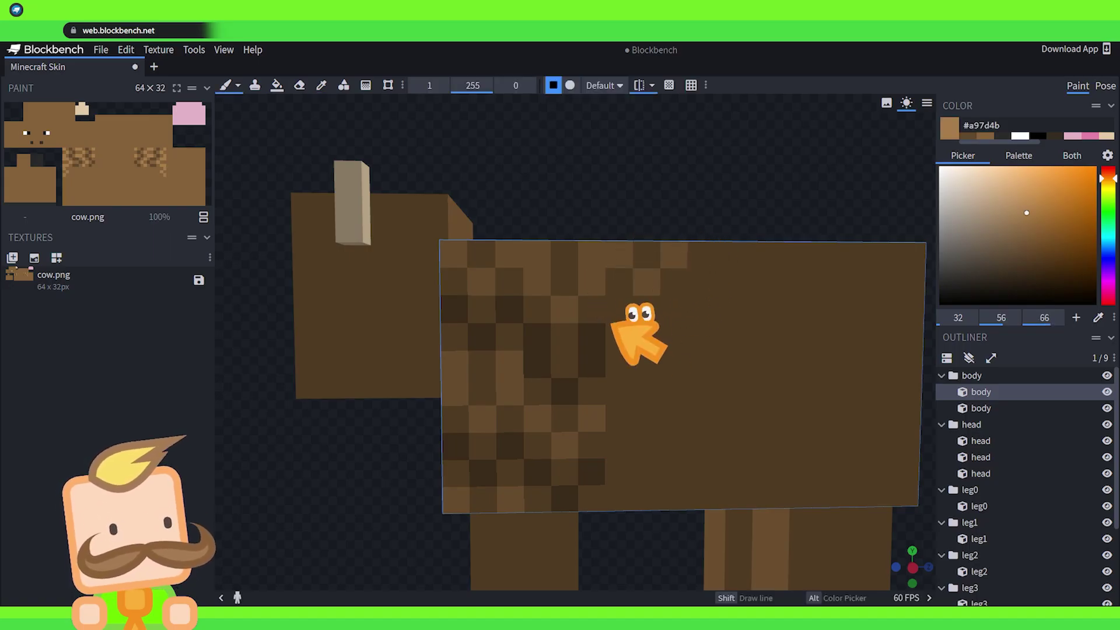
left_click(525, 298, "alt")
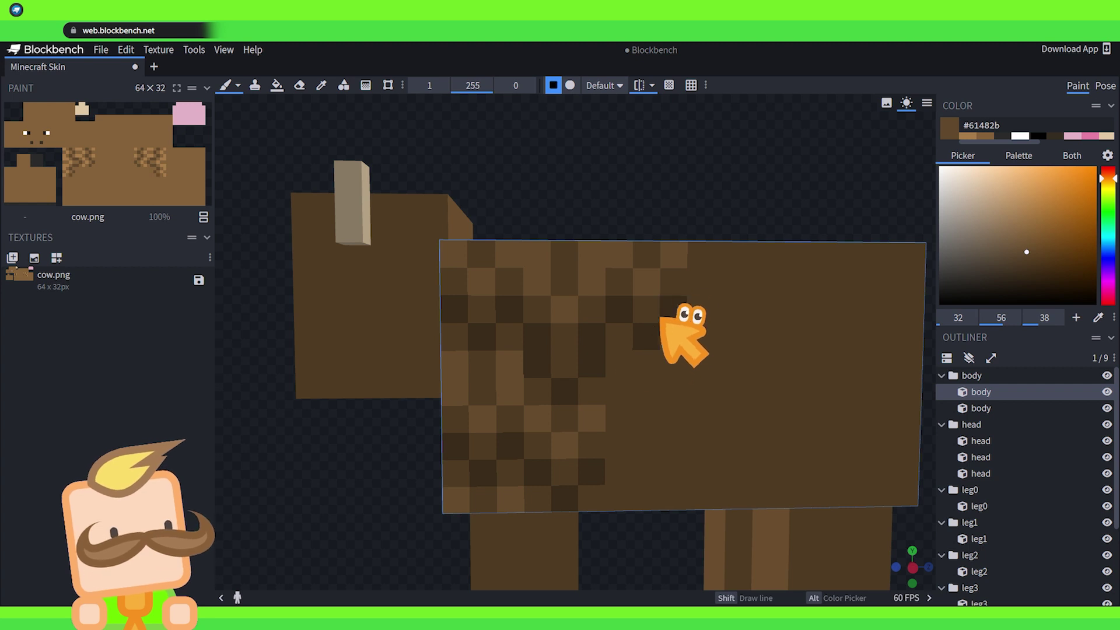
left_click(511, 367, "alt")
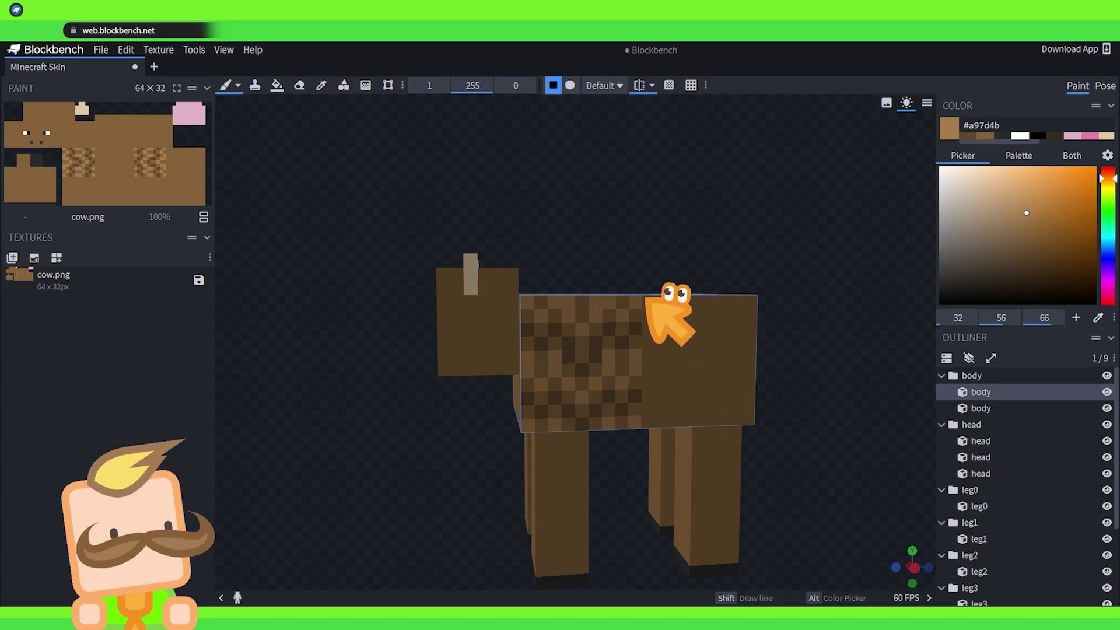
scroll(600, 417, "up", 3)
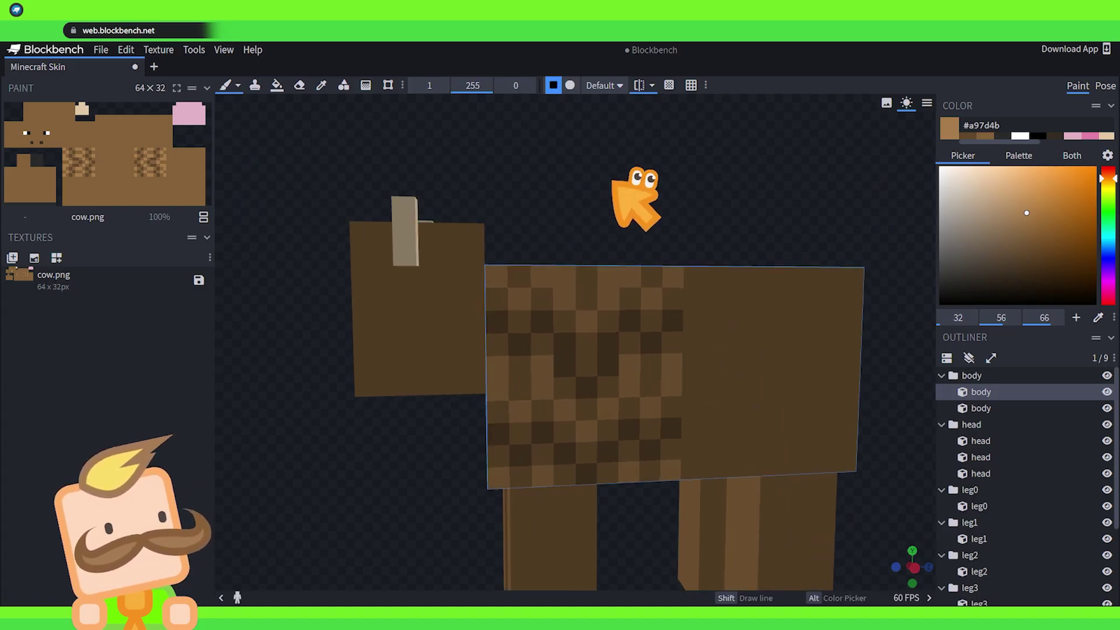
left_click_drag(613, 182, 591, 171)
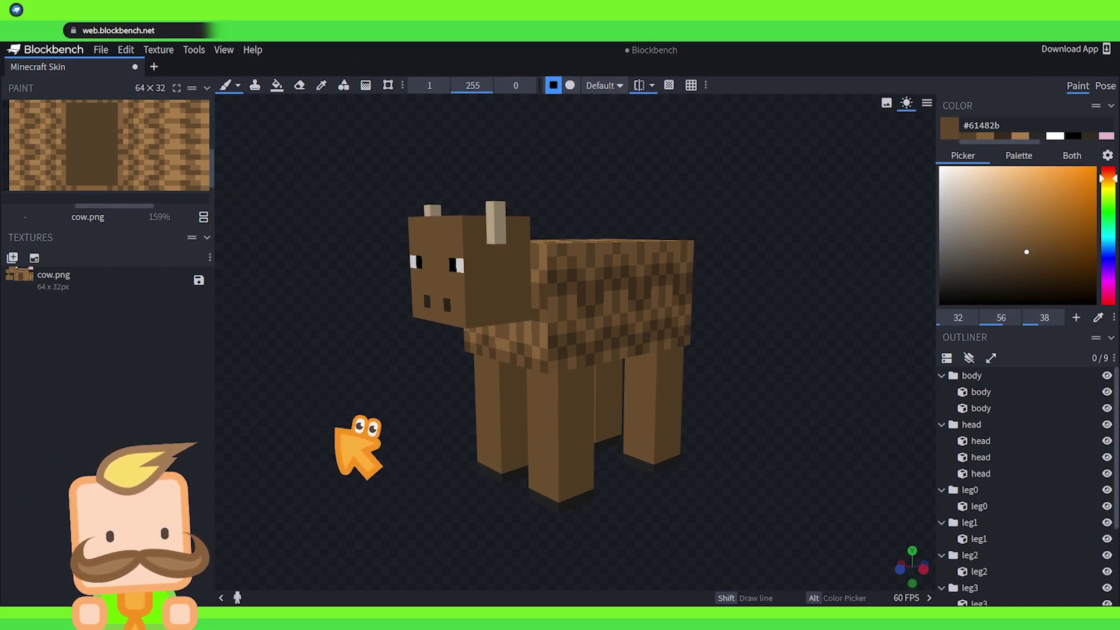
Inspect the patterned body from above, behind and below, and temporarily hide the main body cube to examine the legs beneath
left_click_drag(337, 429, 742, 462)
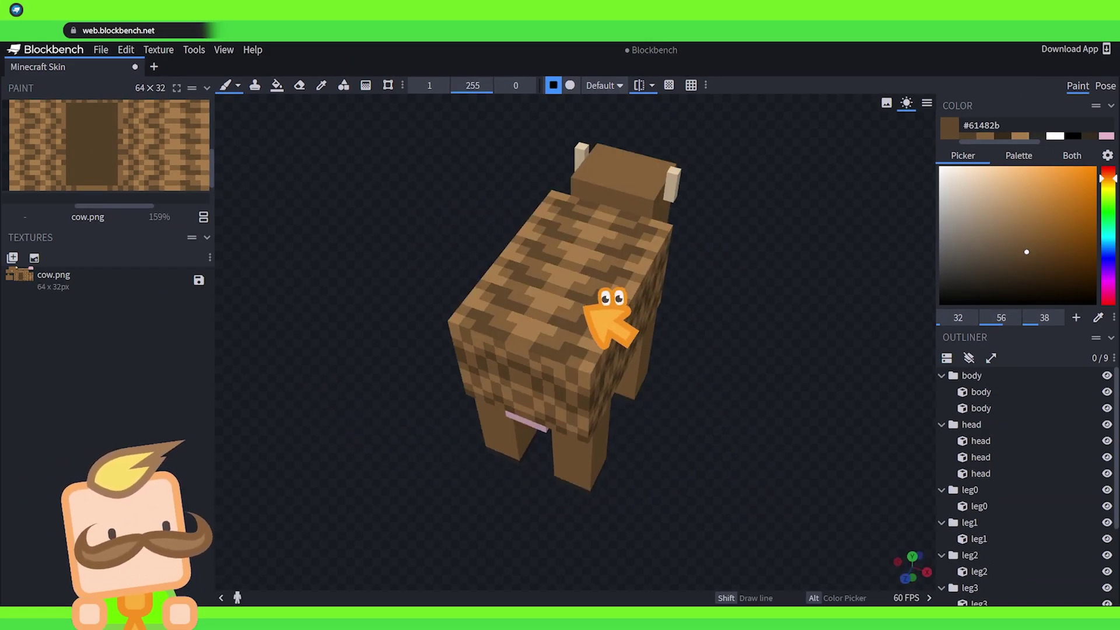
left_click_drag(750, 512, 719, 467)
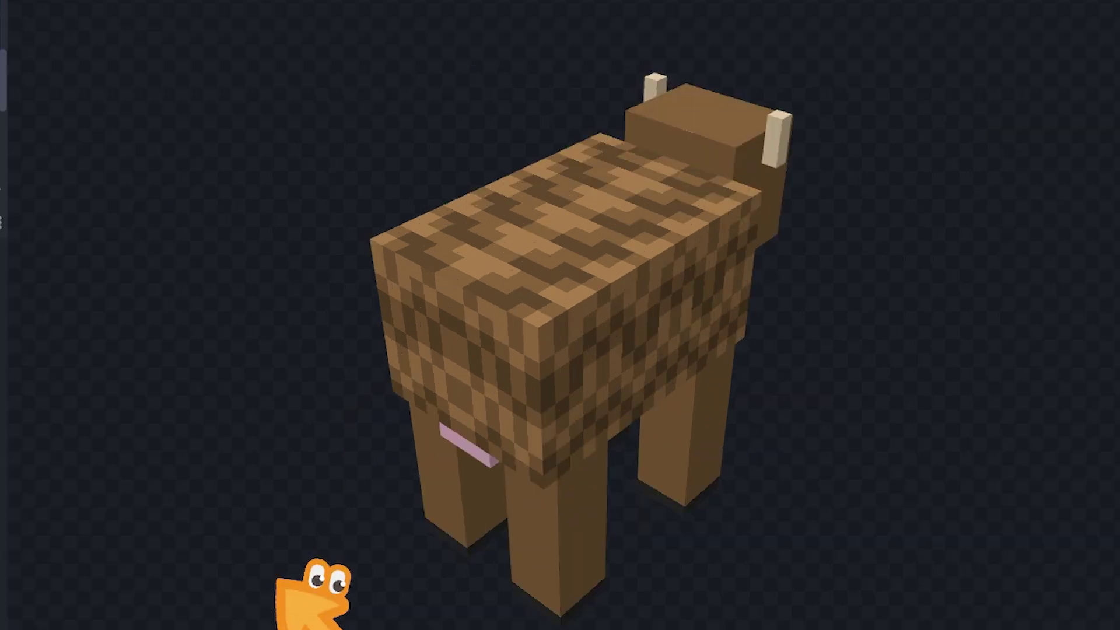
left_click_drag(384, 494, 381, 343)
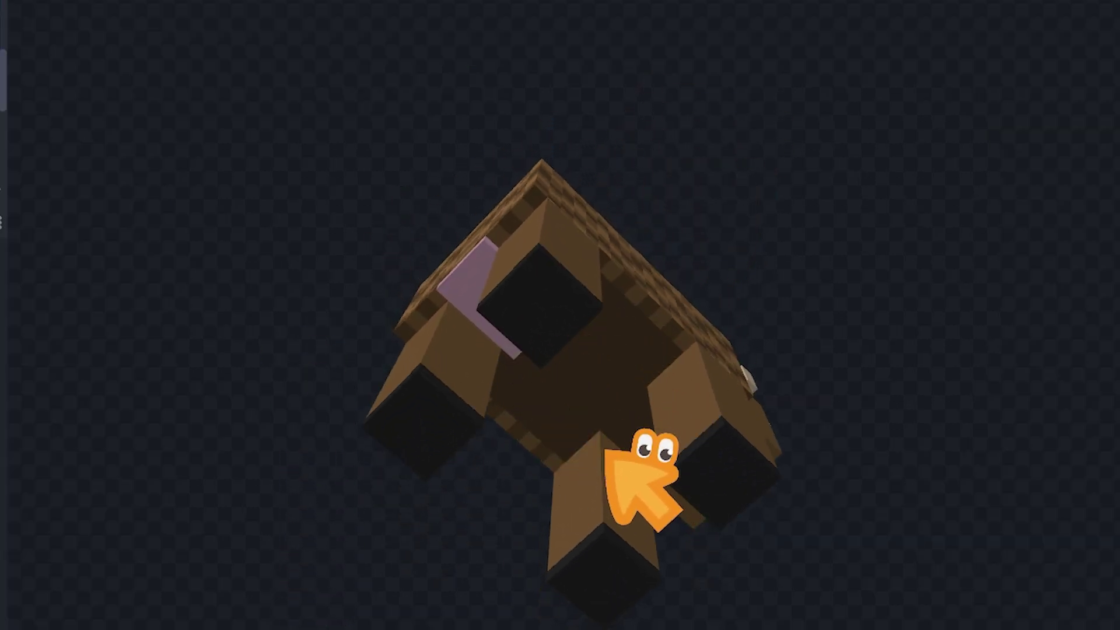
left_click_drag(863, 243, 494, 148)
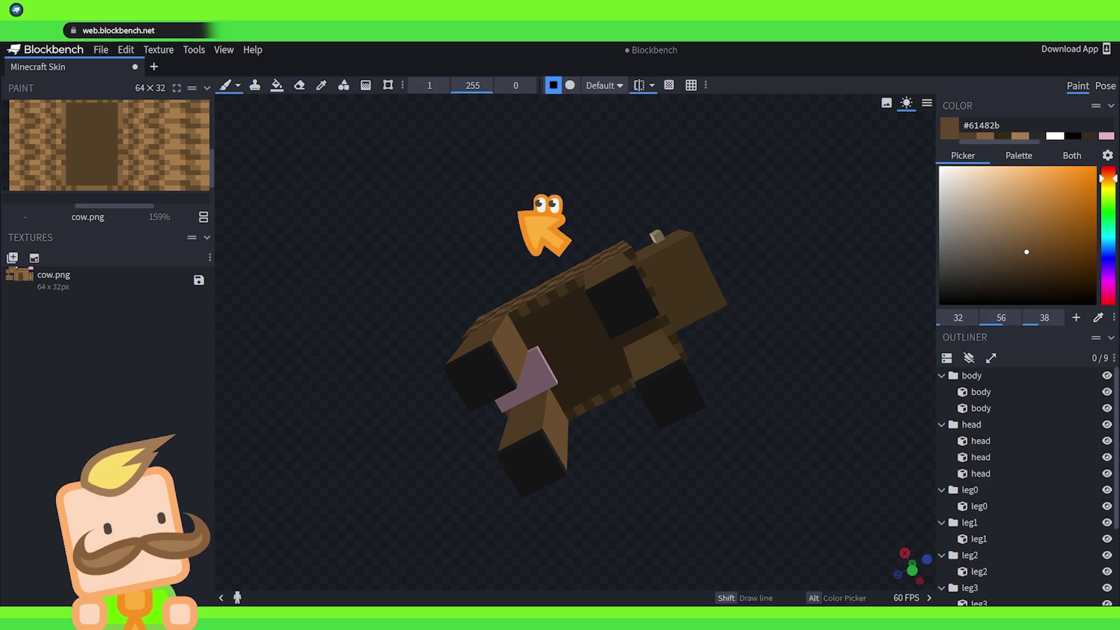
left_click_drag(518, 211, 565, 305)
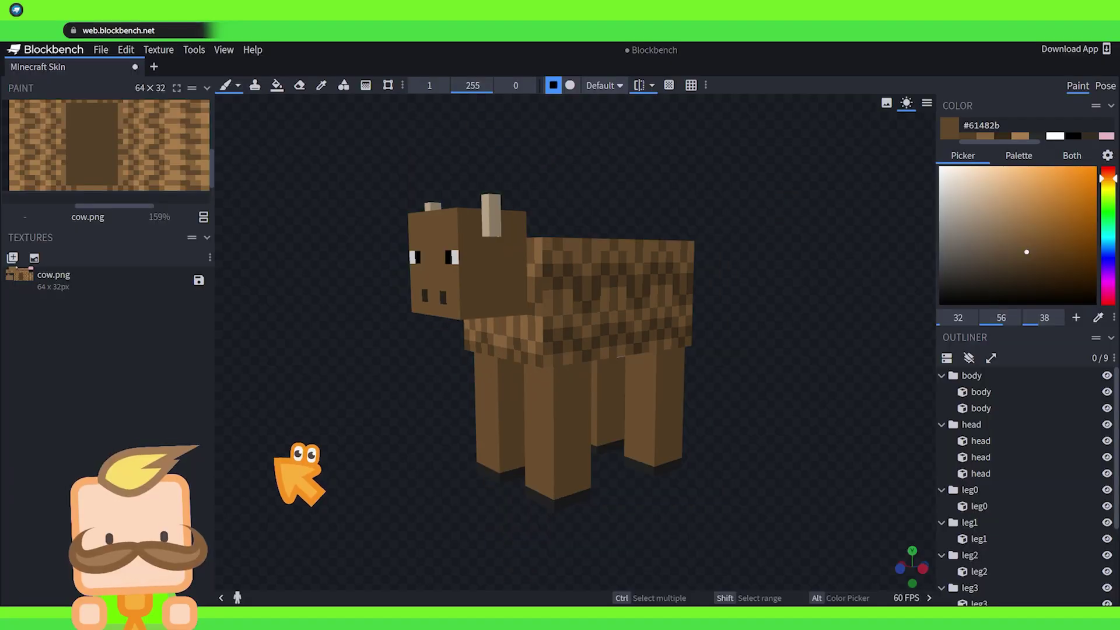
left_click(1107, 392)
left_click_drag(757, 285, 495, 337)
left_click_drag(350, 375, 496, 359)
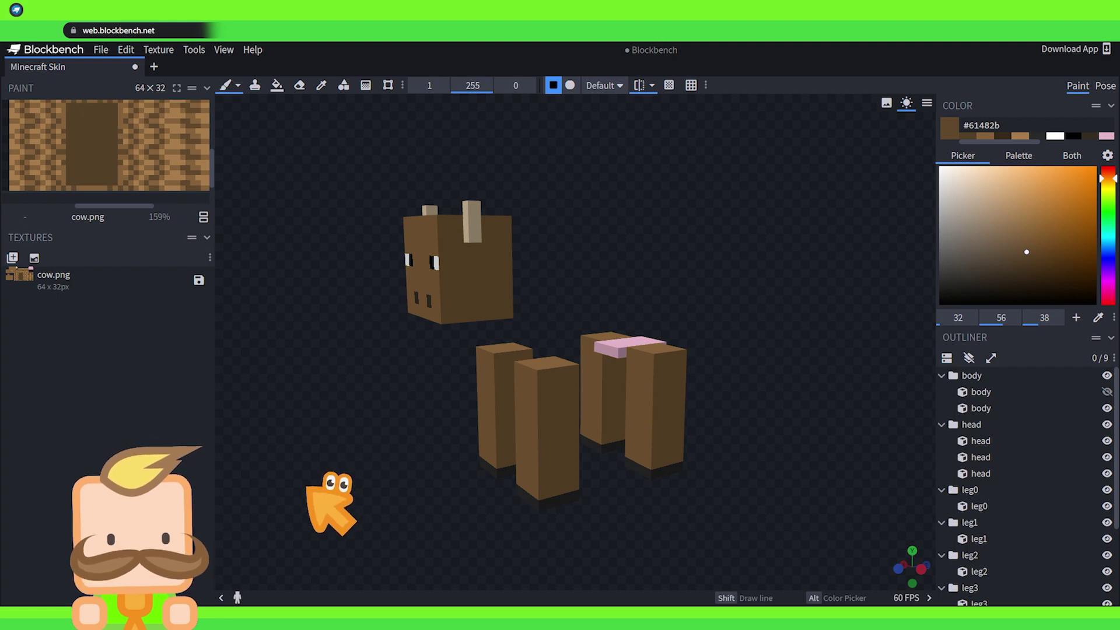
left_click(1106, 391)
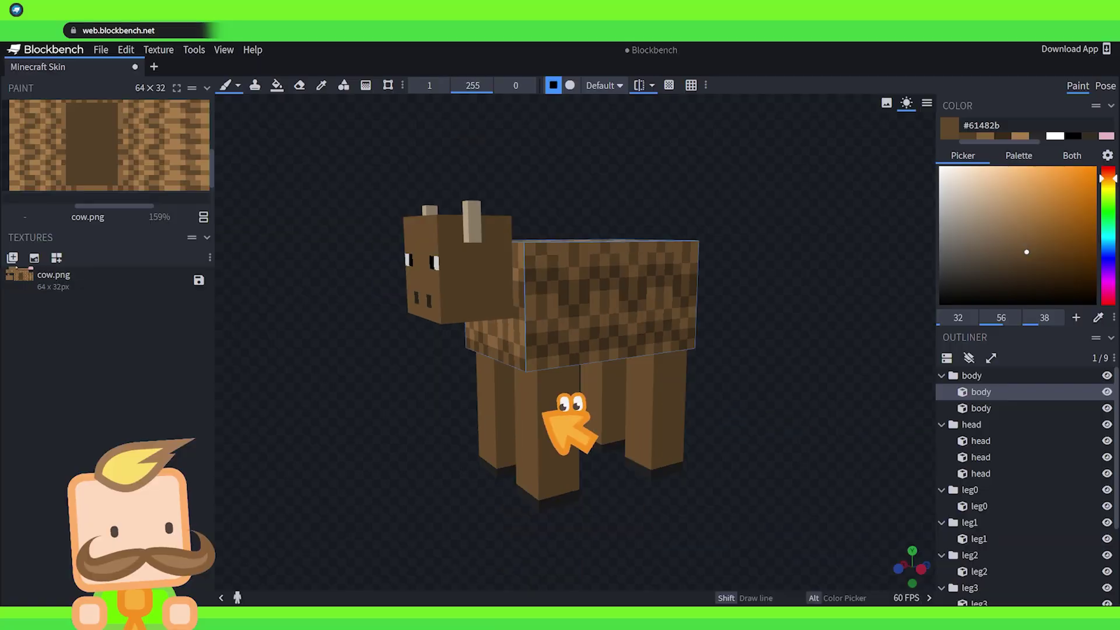
Paint a dark pixel and a light #a97d4b pixel side by side on the front leg's outer face and hide the main body cube
left_click(534, 468)
left_click(578, 340, "alt")
key("b")
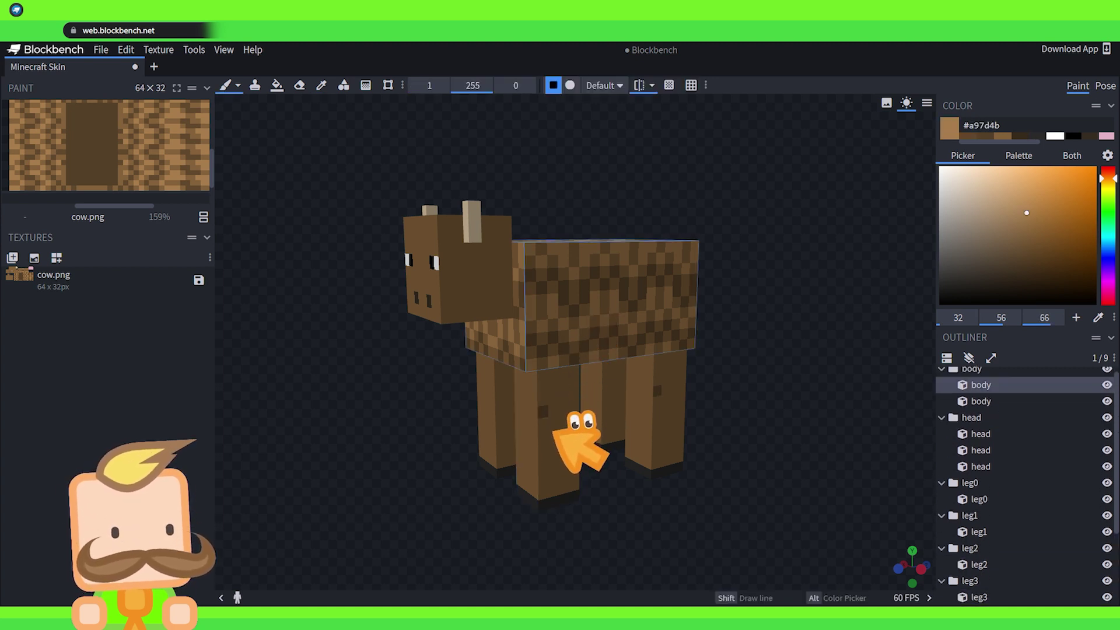
left_click(568, 416)
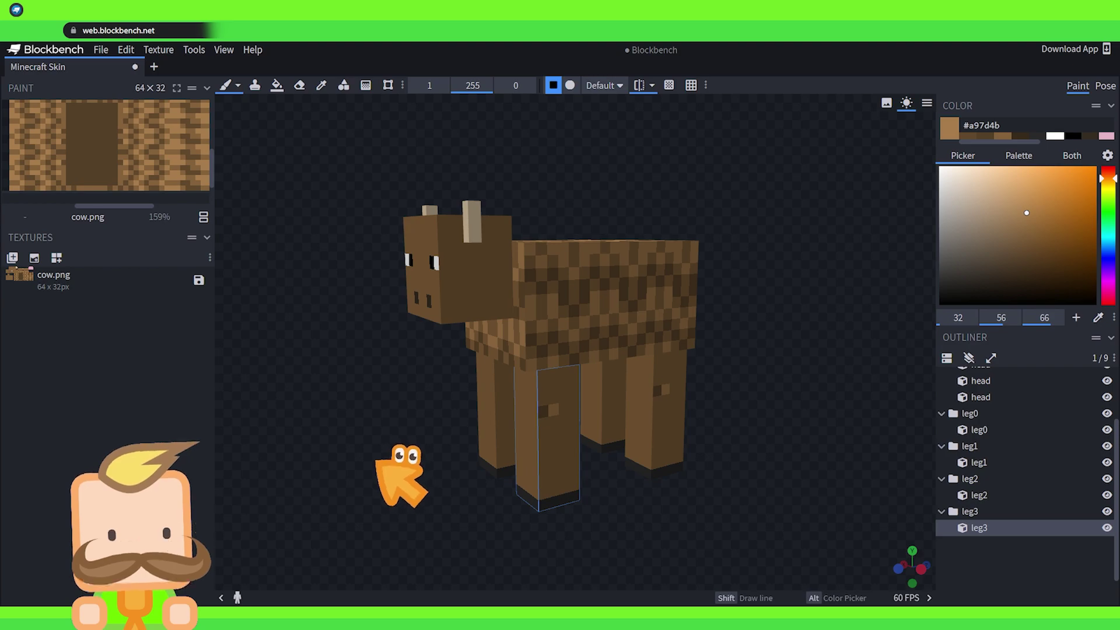
scroll(1050, 408, "up", 3)
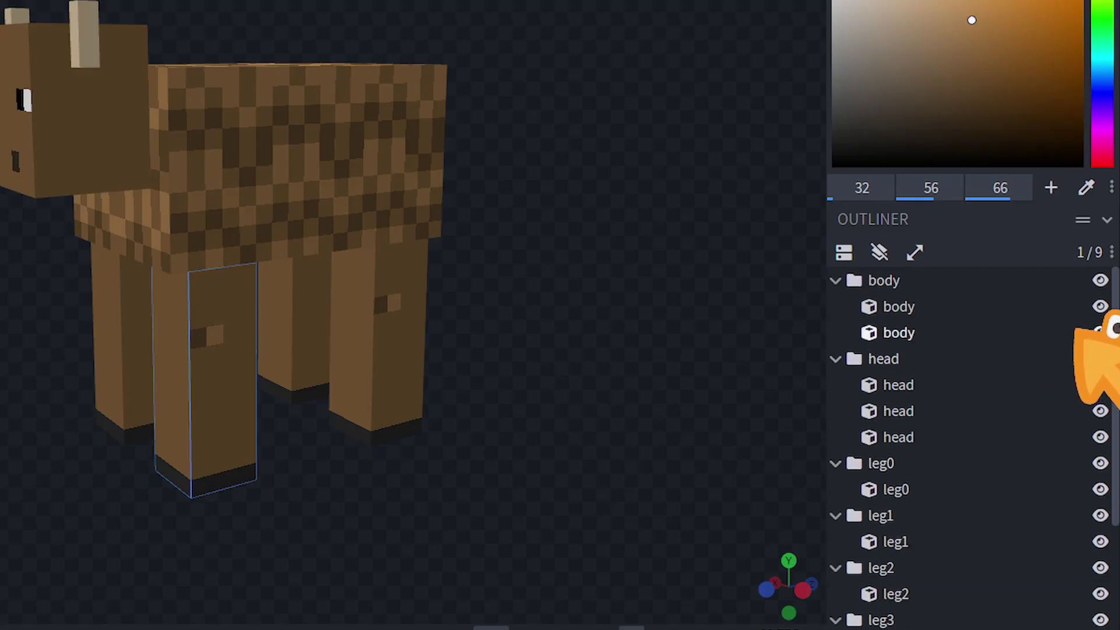
left_click(1101, 306)
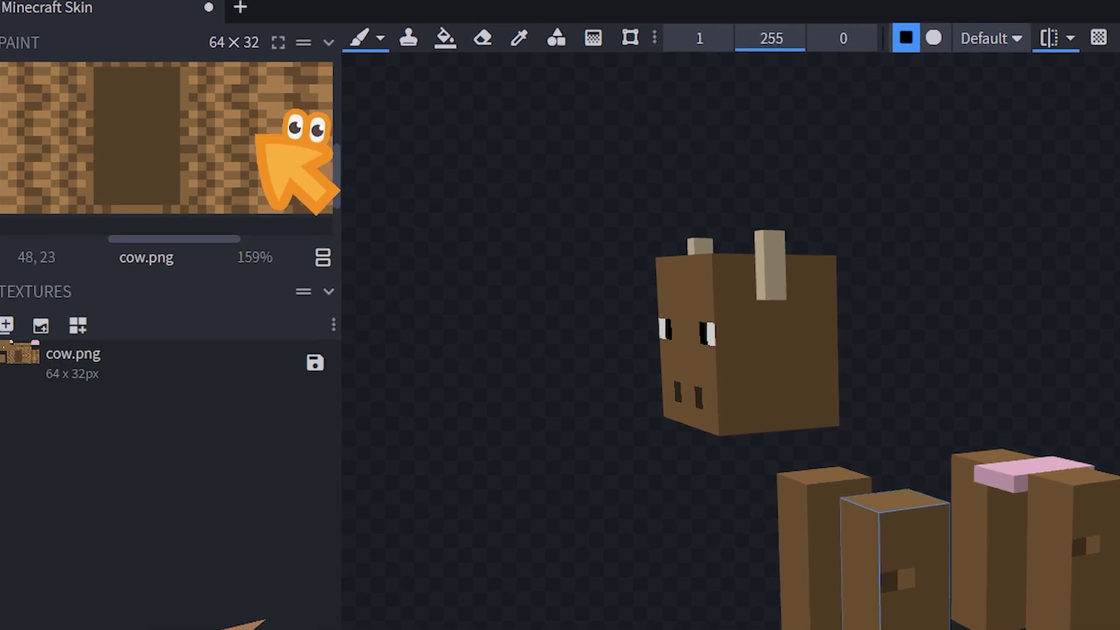
key("alt")
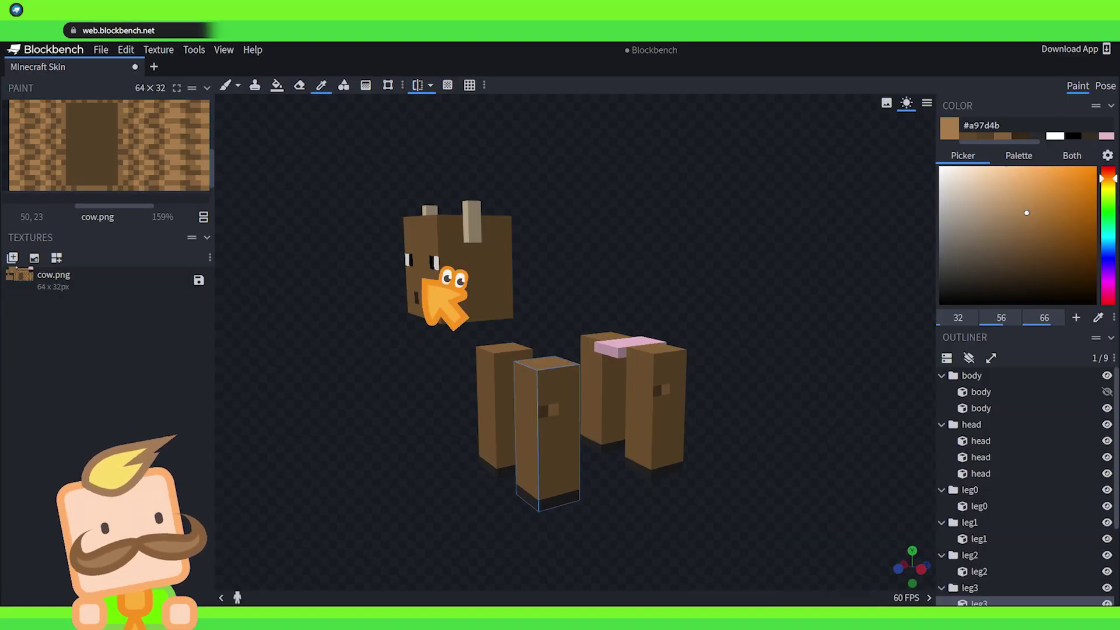
left_click(552, 445)
key("alt")
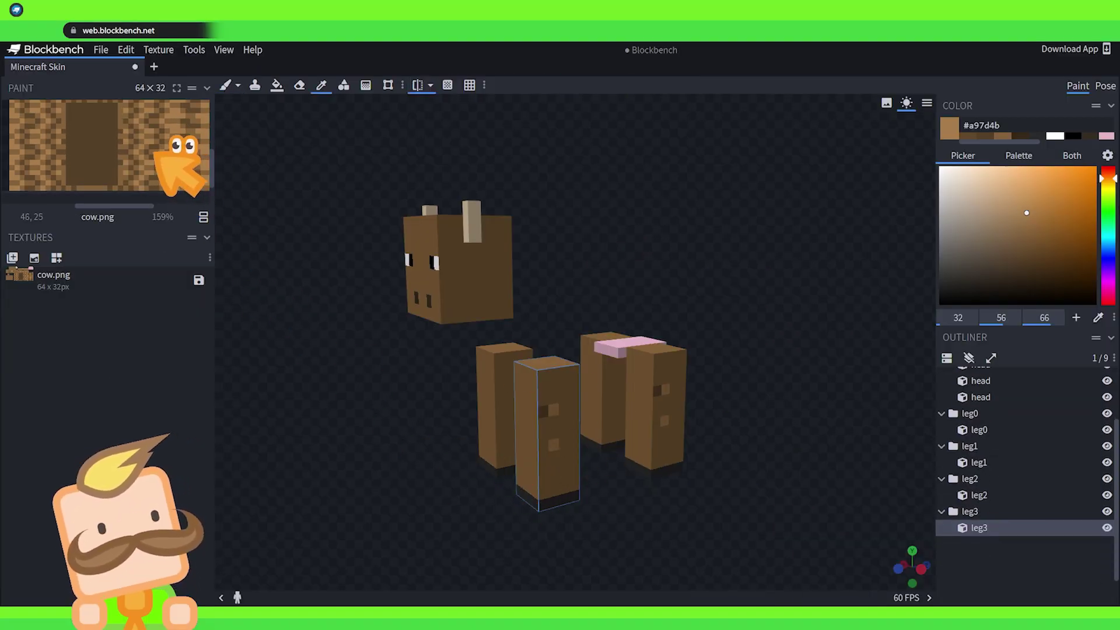
Sample dark brown #61482b from the texture and paint a dark row along the upper edge of the front leg
left_click(153, 154, "alt")
left_click(543, 385)
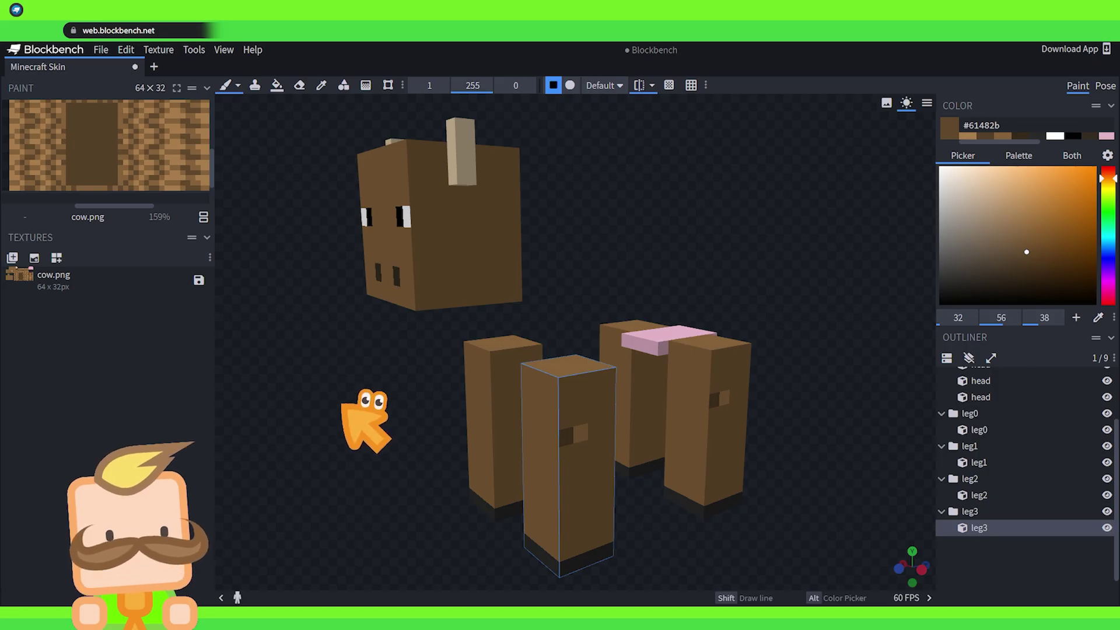
left_click_drag(341, 404, 807, 254)
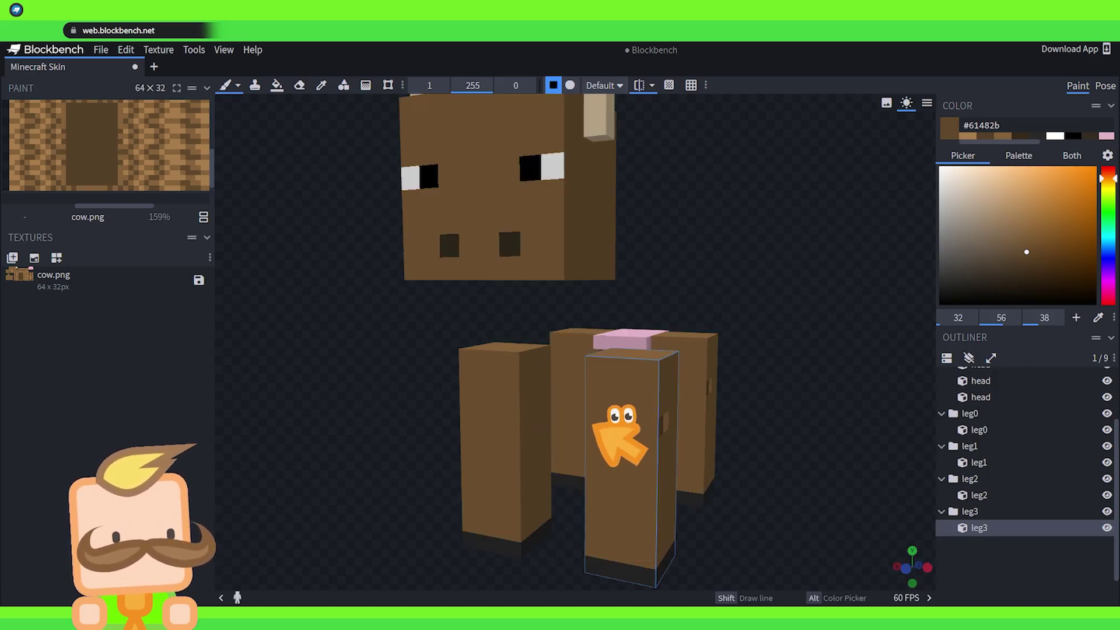
left_click(595, 367)
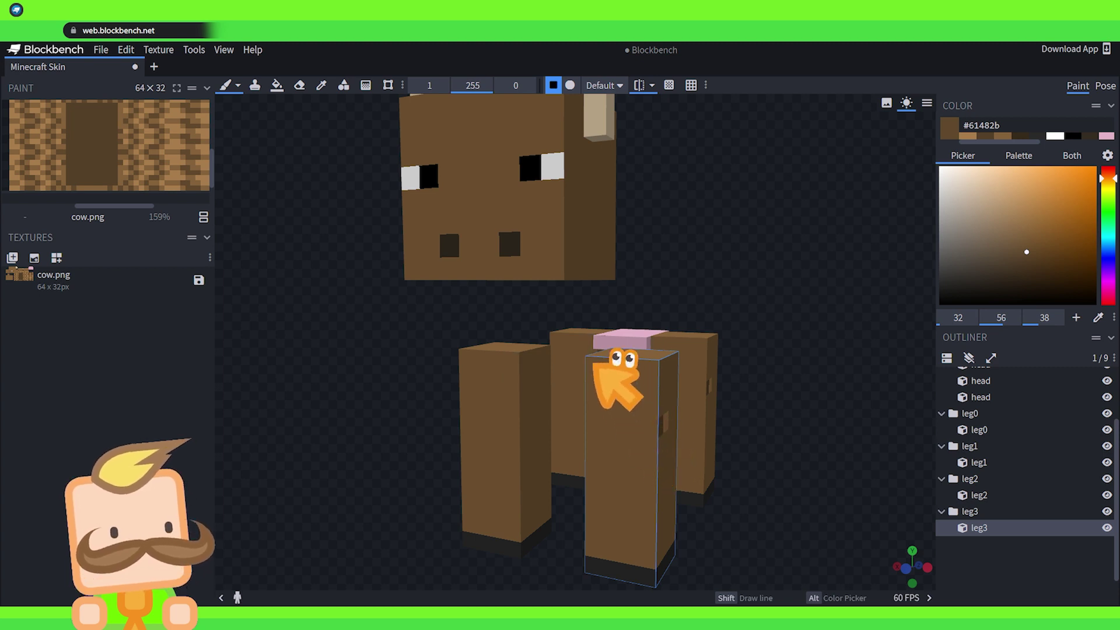
left_click_drag(769, 288, 630, 341)
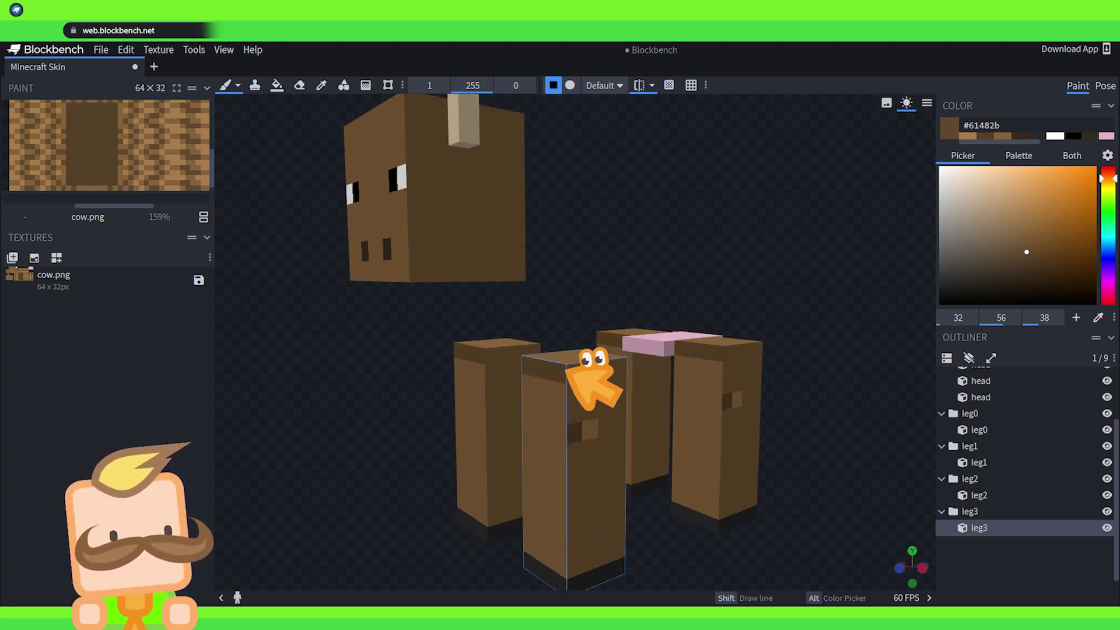
Continue the #61482b band around the remaining upper leg faces and paint uneven dark drips beneath it on every side
left_click_drag(645, 262, 467, 370)
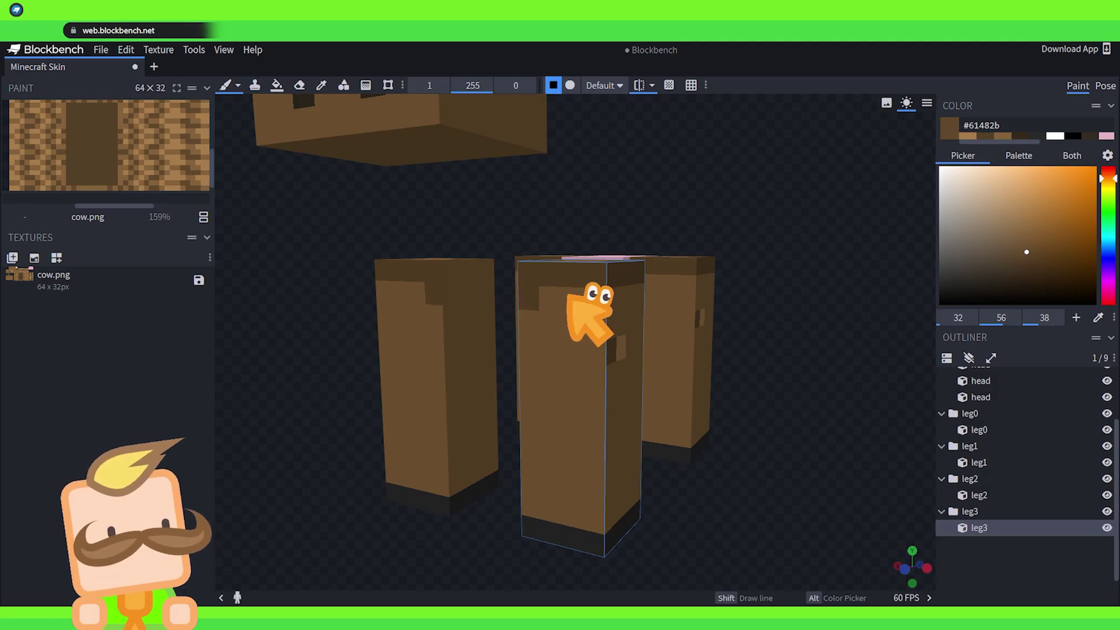
left_click_drag(707, 470, 770, 497)
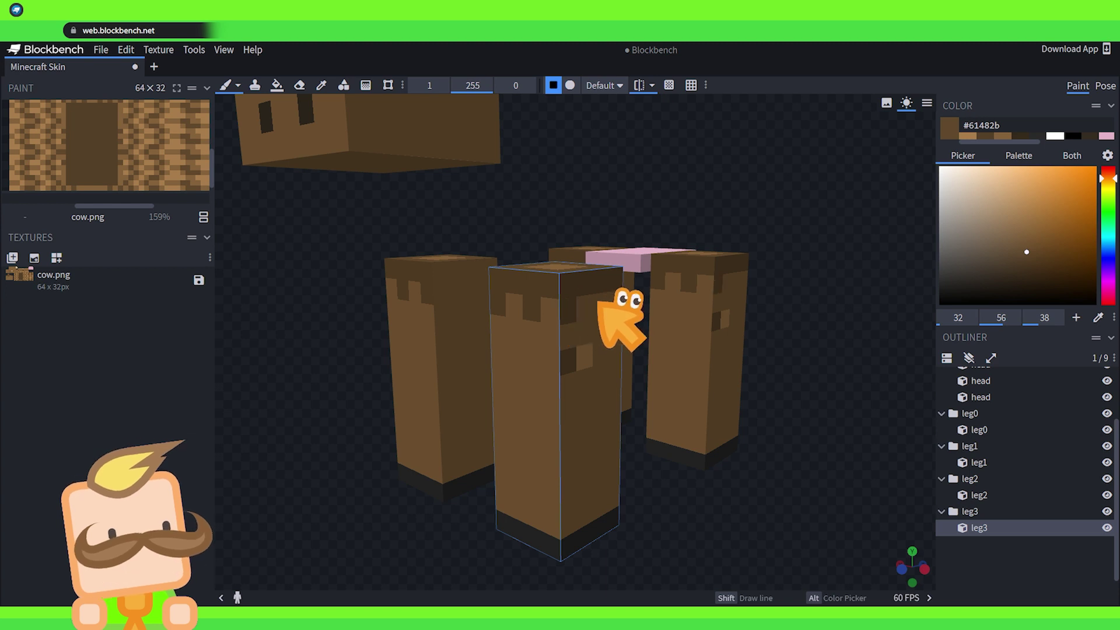
left_click_drag(730, 463, 491, 287)
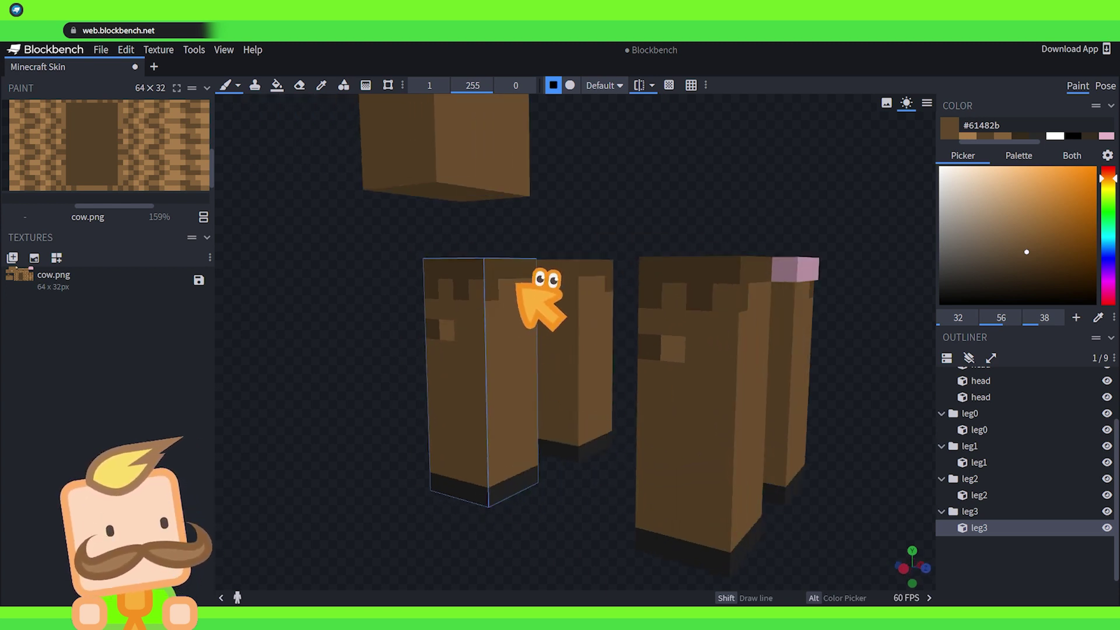
left_click_drag(624, 186, 605, 269)
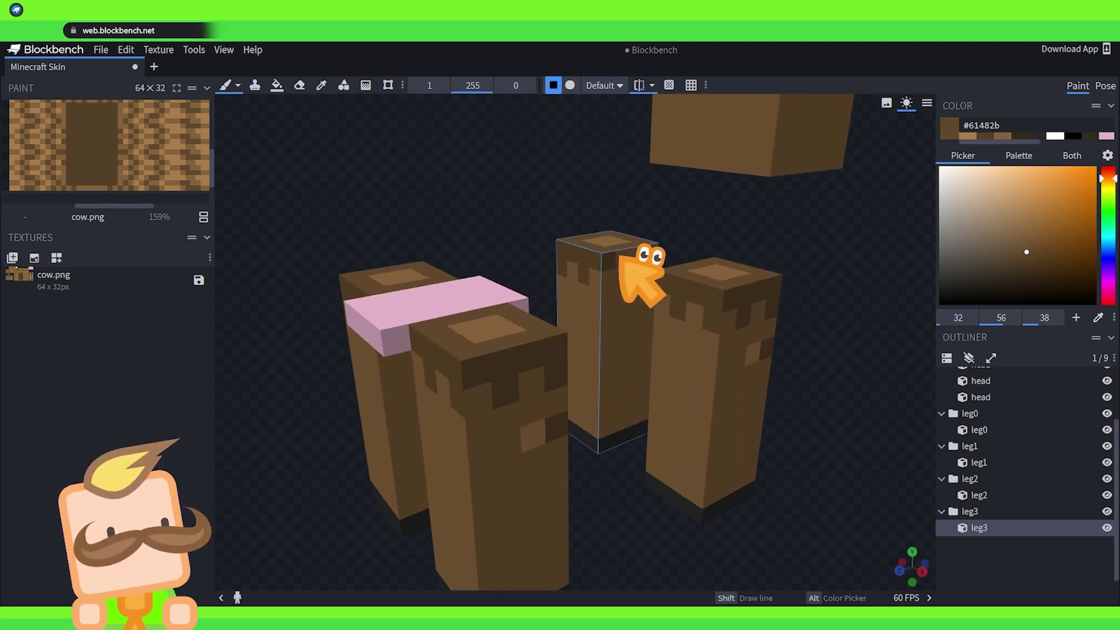
left_click_drag(690, 262, 572, 301)
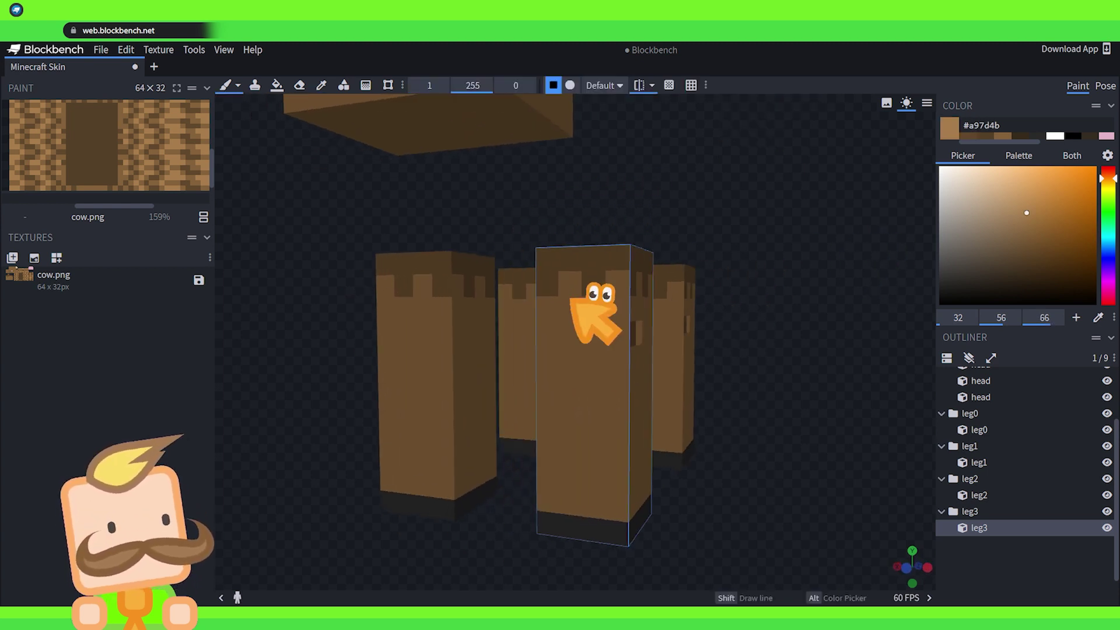
Paint a light #a97d4b band with uneven checkered drips around the upper leg, just below the dark top band
left_click_drag(551, 347, 484, 312)
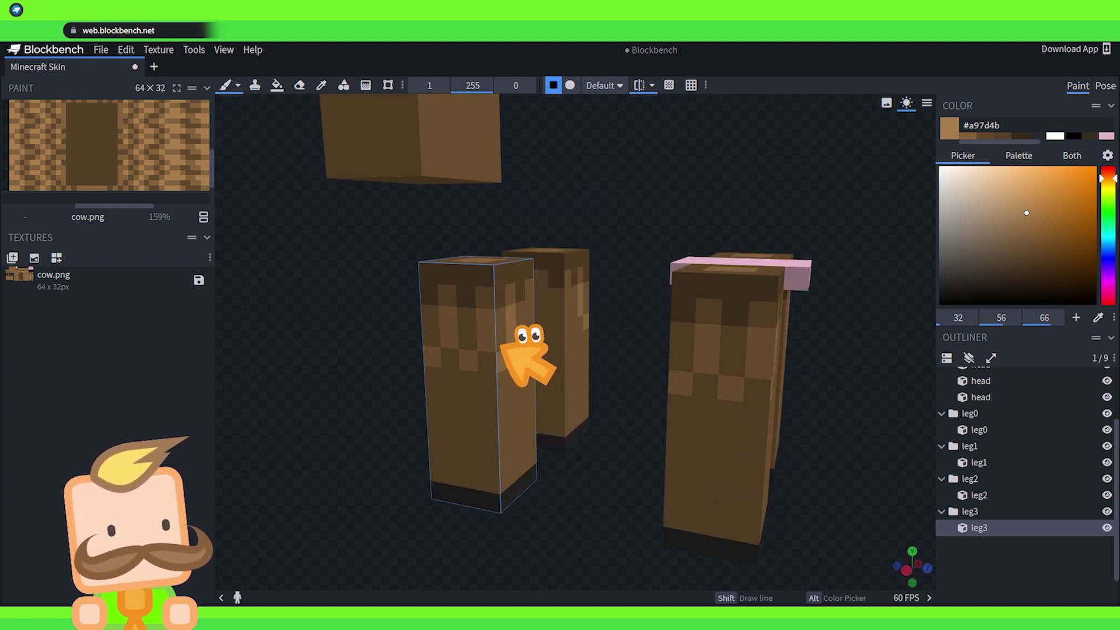
left_click_drag(661, 164, 816, 178)
left_click_drag(796, 253, 770, 208)
Sample dark brown #61482b and paint a dark band with uneven drips around the middle of the leg
key("alt")
left_click(544, 229, "alt")
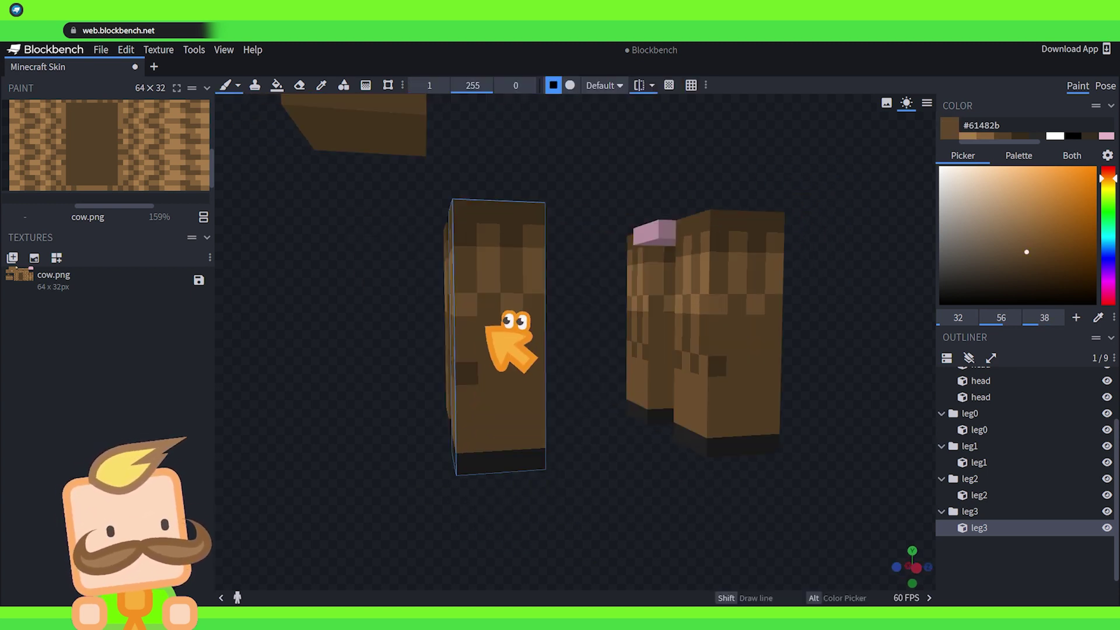
left_click_drag(512, 371, 515, 320)
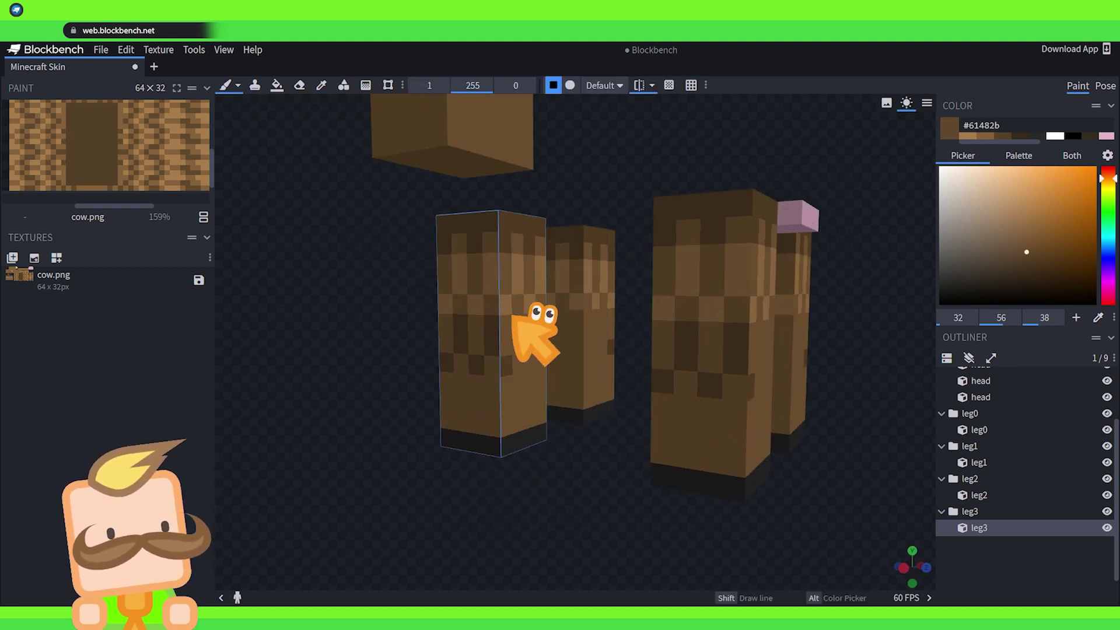
left_click_drag(412, 349, 606, 334)
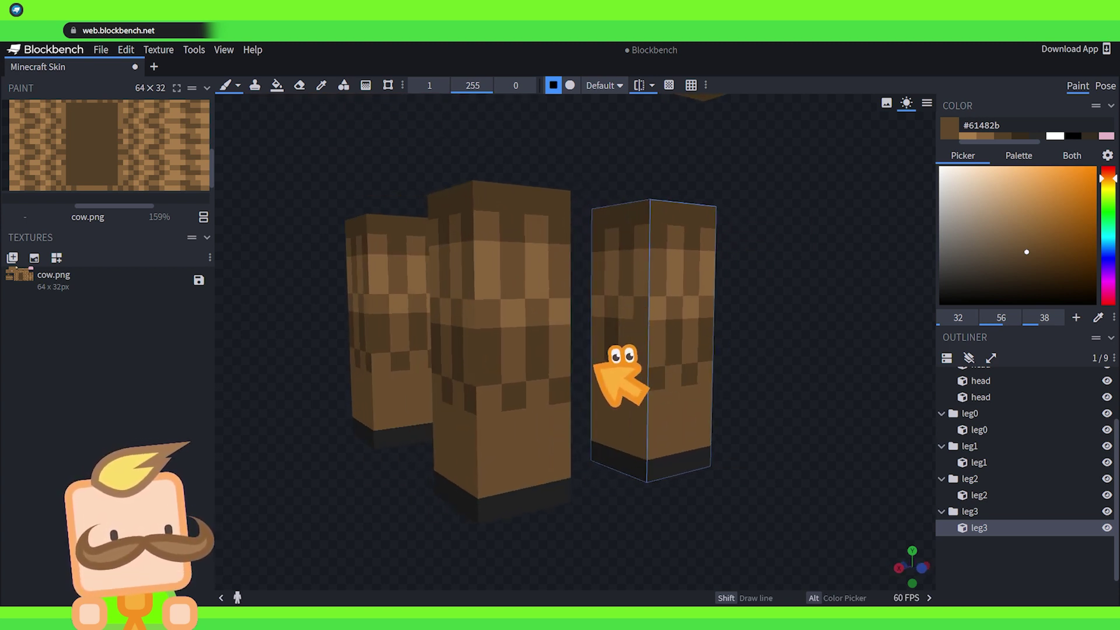
Sample light brown #a97d4b and paint a light checkered band around every face of the lower leg
scroll(788, 367, "down", 2)
left_click_drag(789, 367, 705, 413)
left_click(579, 190, "alt")
key("b")
left_click(554, 281)
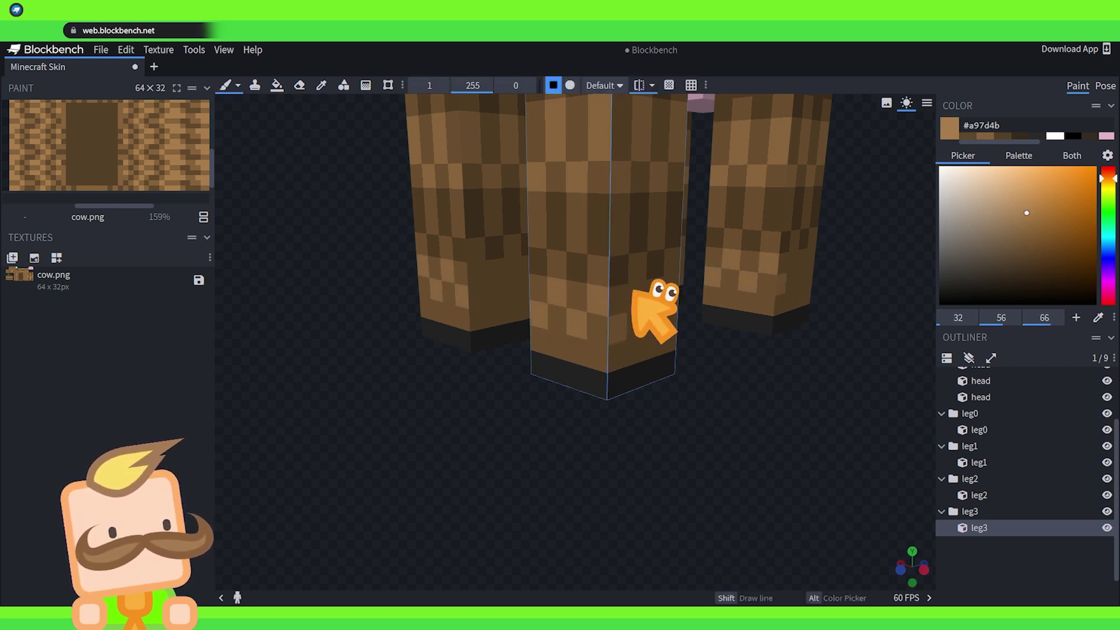
left_click(652, 318)
left_click(666, 286)
left_click_drag(723, 376, 592, 376)
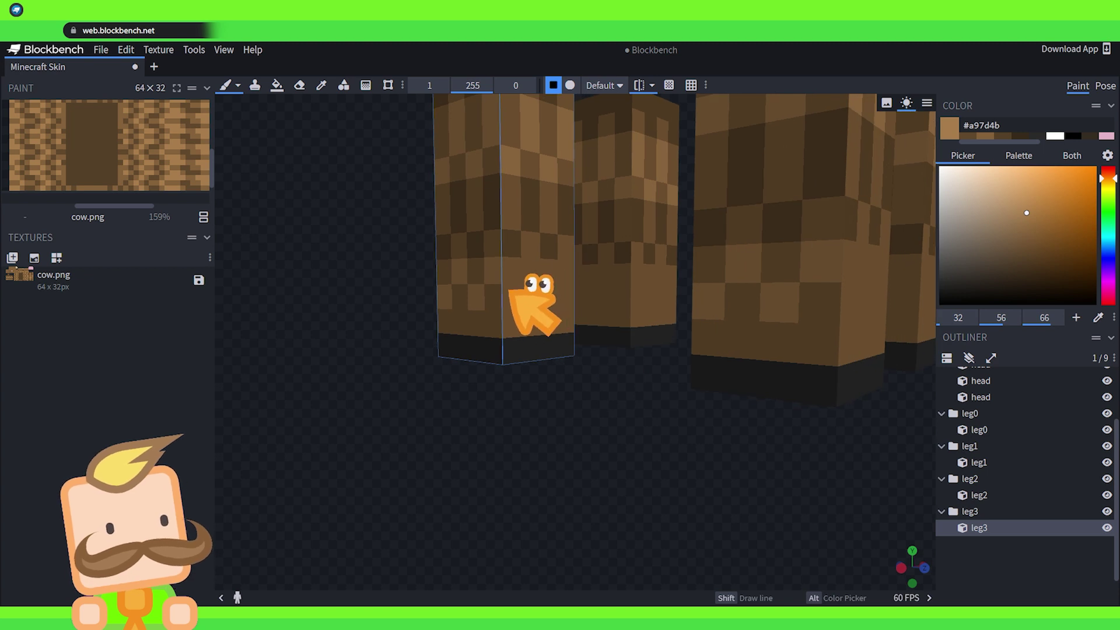
left_click(512, 289)
left_click_drag(551, 298, 493, 274)
left_click(503, 287)
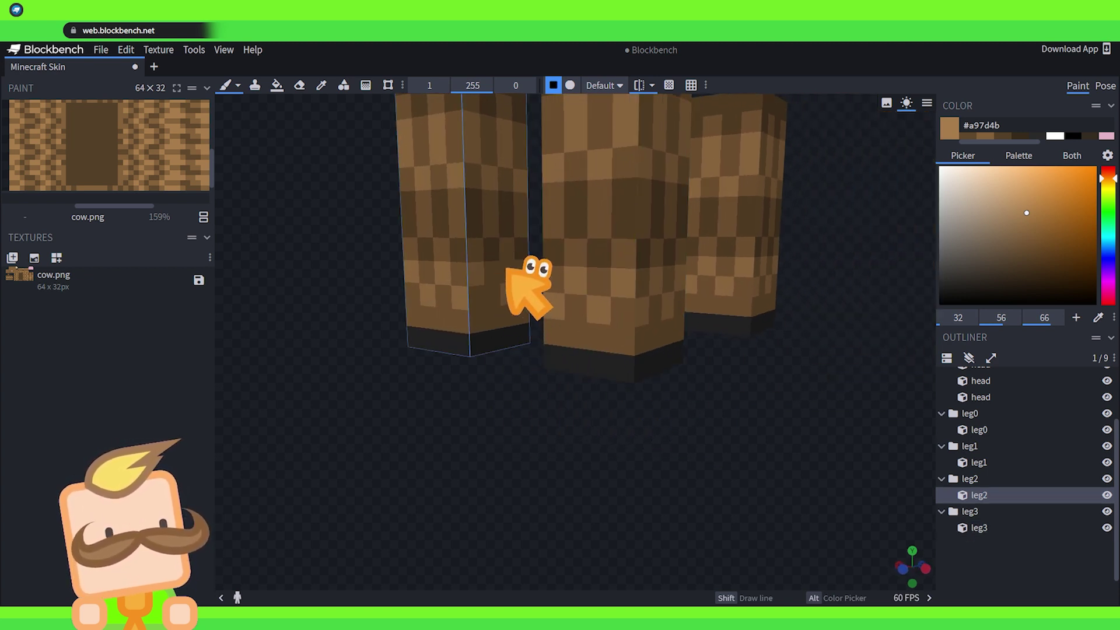
Sample #61482b and fill a dark row around the leg directly above the hoof, on all sides
left_click_drag(512, 400, 524, 399)
left_click(565, 252, "alt")
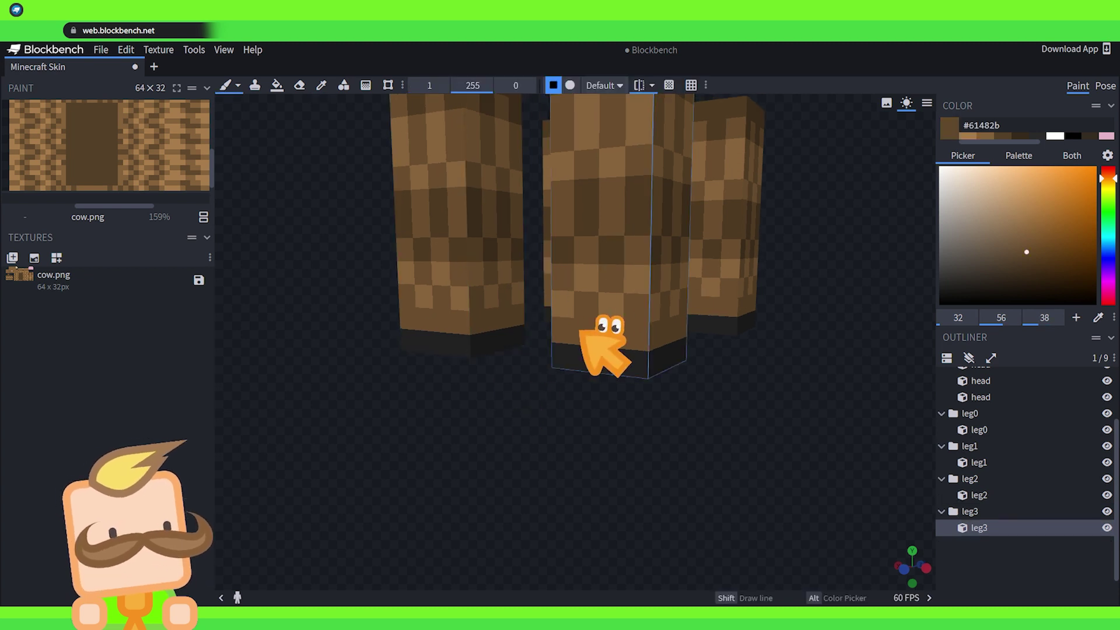
left_click(584, 335)
left_click(632, 340)
left_click_drag(739, 386, 542, 338)
left_click(541, 339)
left_click(565, 330)
left_click_drag(479, 421, 712, 428)
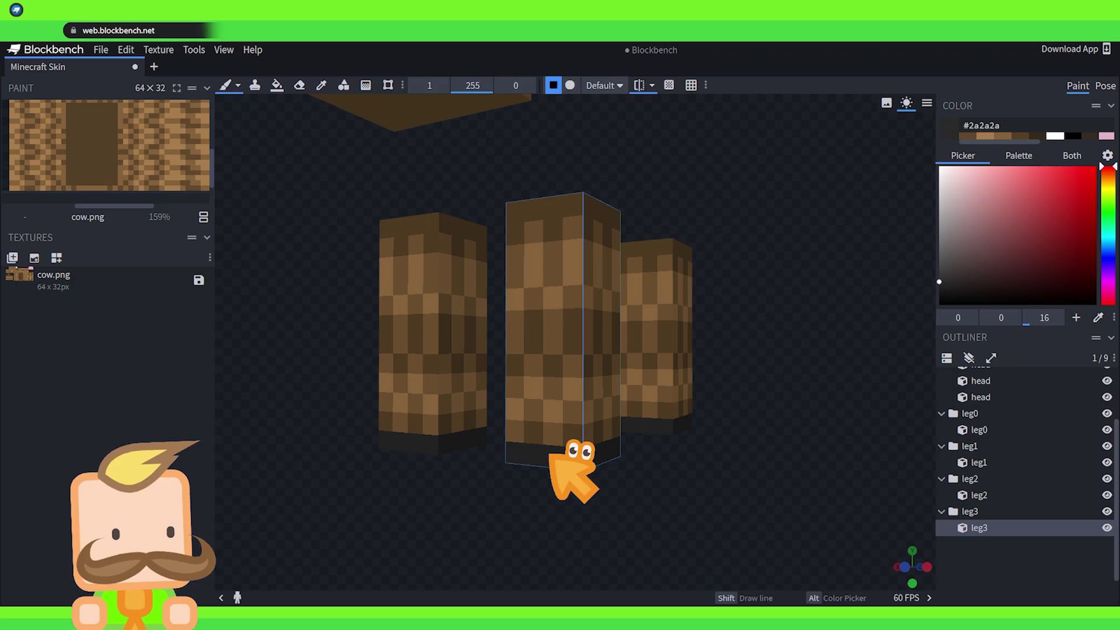
Lighten the hoof's dark grey to #565656 and paint alternating grey pixels on the hoof's front face
left_click(940, 281)
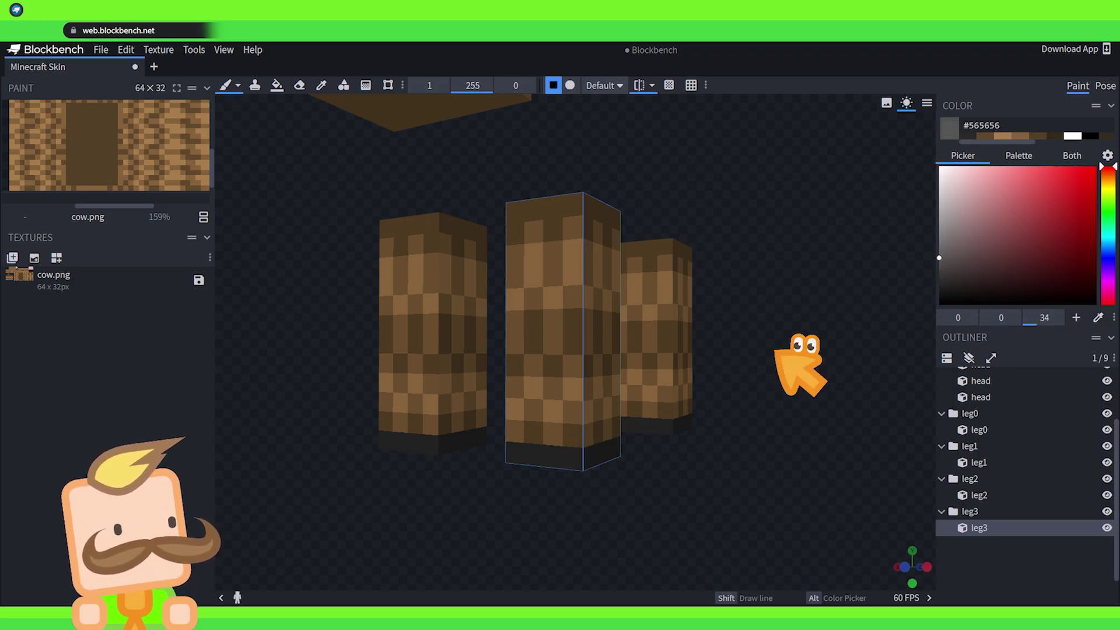
left_click(559, 454)
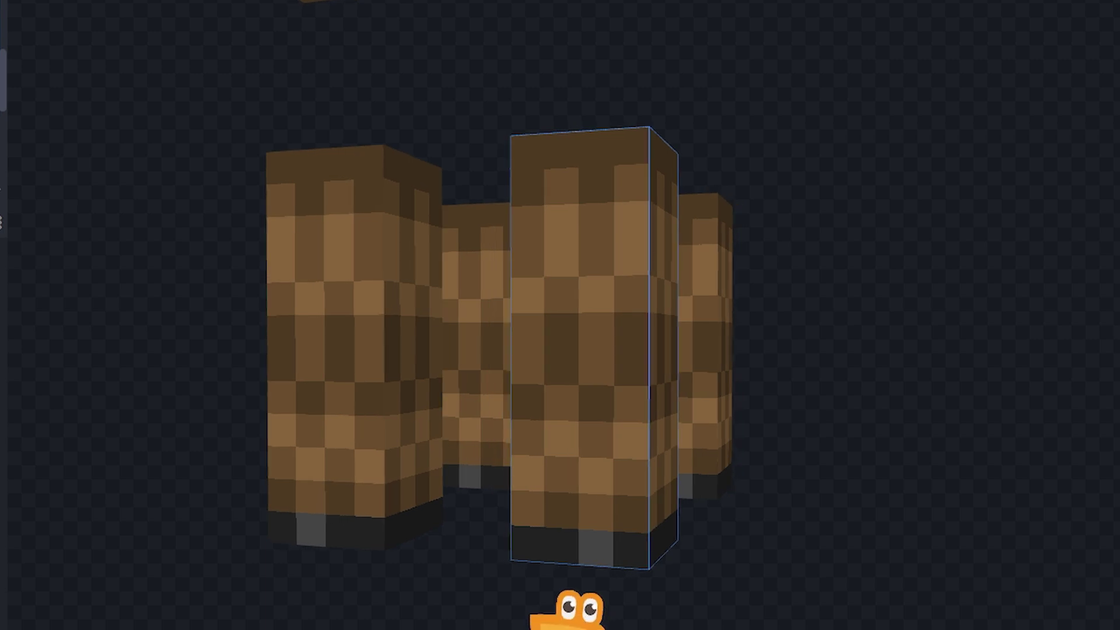
left_click_drag(558, 545, 589, 624)
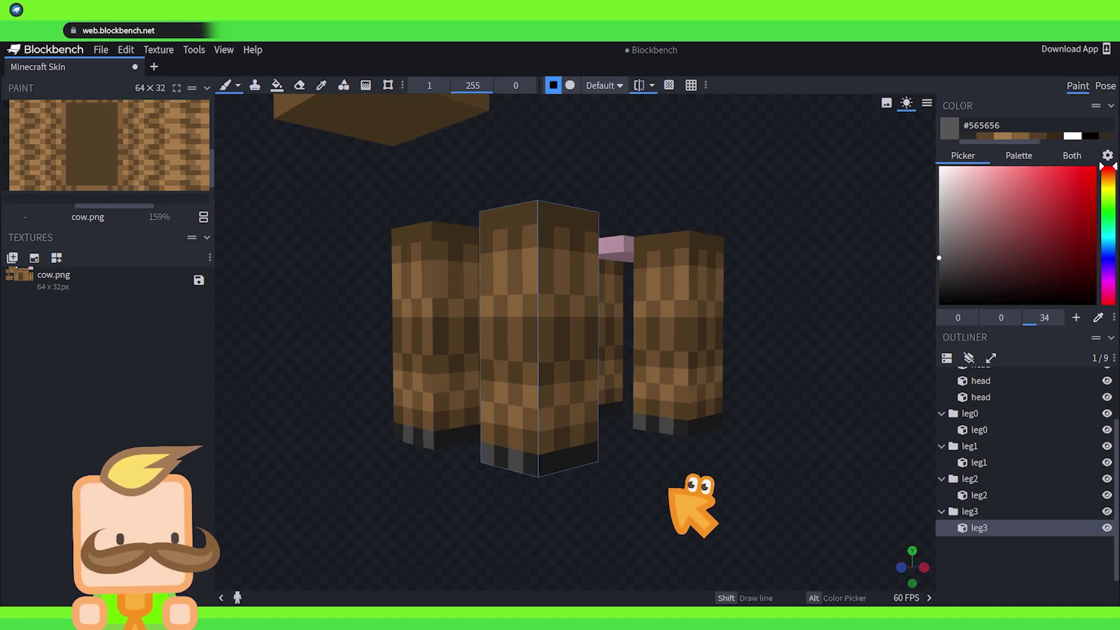
Sample the hoof's #2a2a2a, lighten it to #3c3c3c, and paint alternating pixels on the remaining hoof faces
left_click_drag(692, 500, 620, 507)
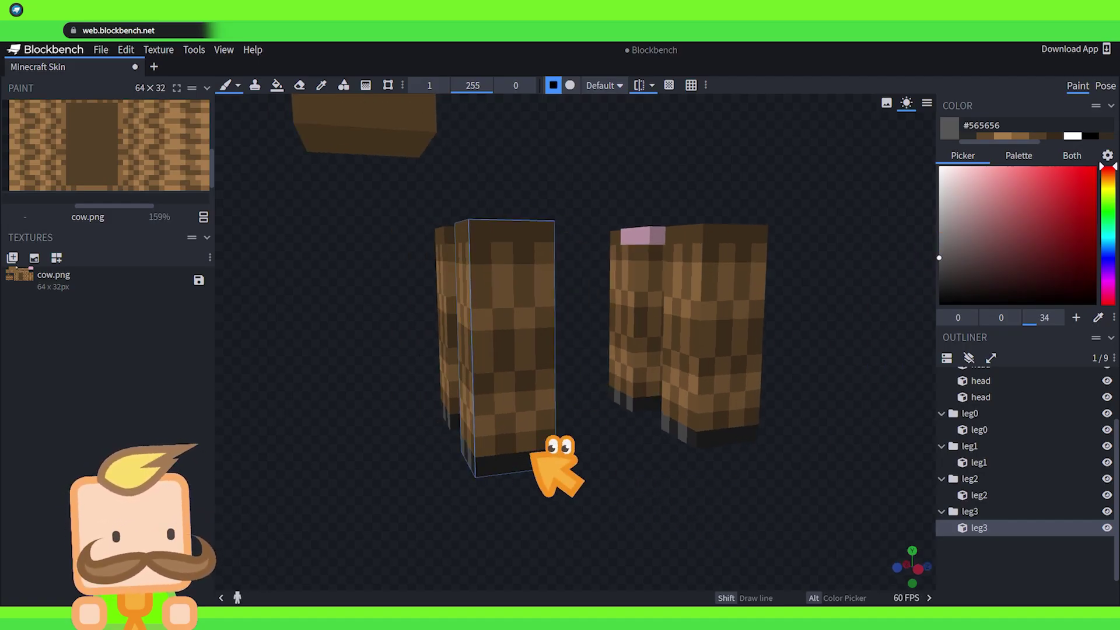
key("alt")
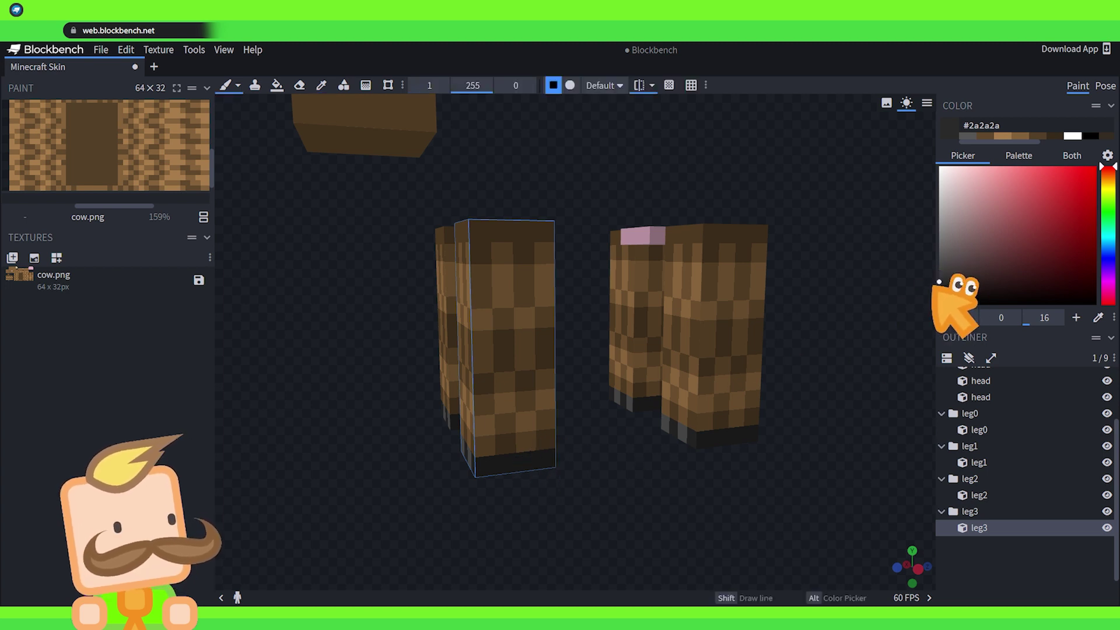
left_click_drag(927, 270, 926, 269)
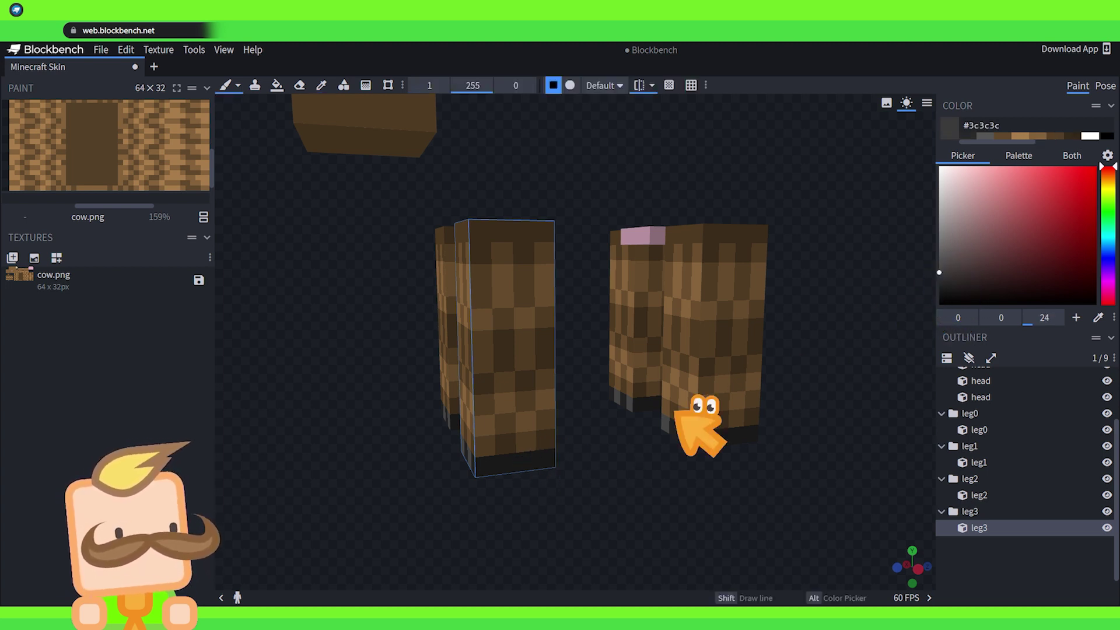
left_click(499, 471)
mouse_move(589, 480)
left_mouse_down()
mouse_move(606, 479)
mouse_move(602, 490)
mouse_move(510, 441)
left_mouse_up()
left_click(555, 464)
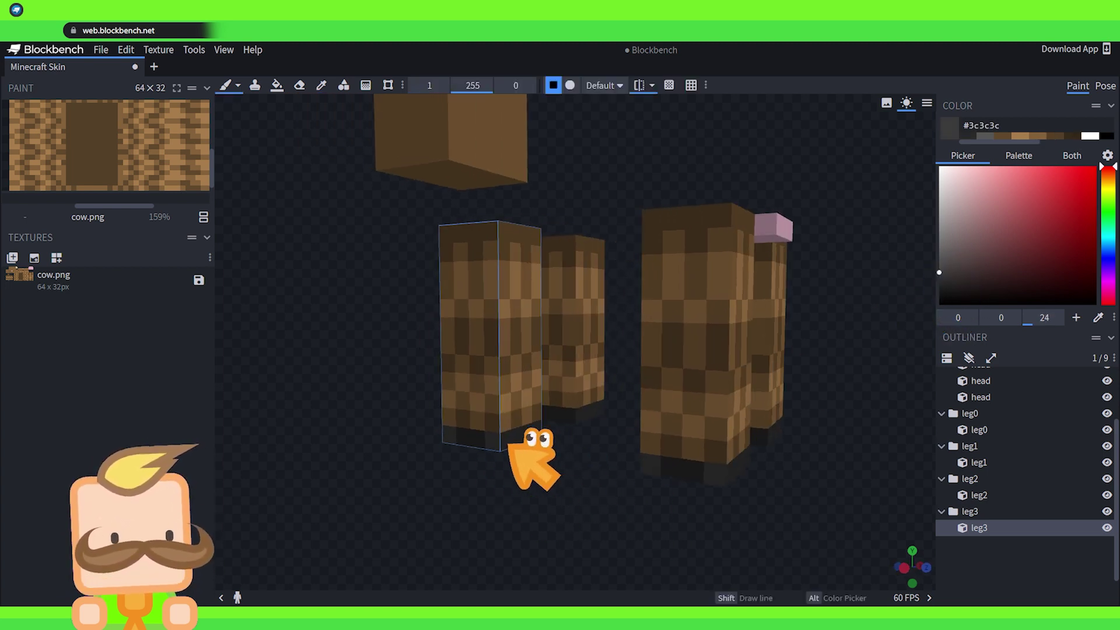
left_click_drag(514, 483, 615, 499)
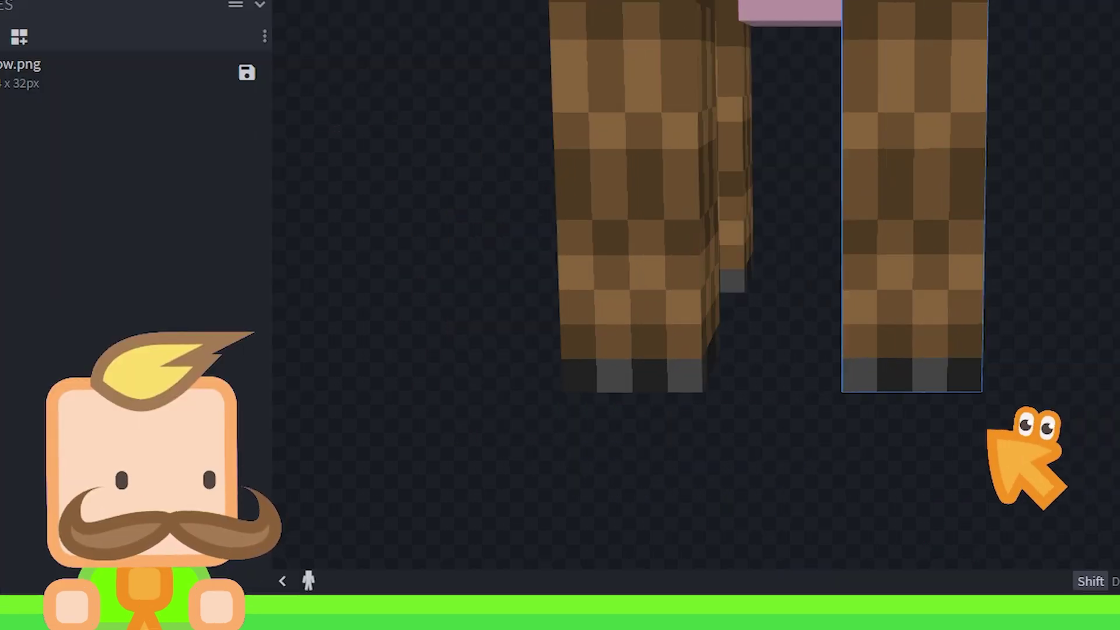
Paint a darker #1f1f1f square in the centre of the hoof's underside
left_click_drag(988, 432, 921, 416)
left_click_drag(921, 412, 981, 415)
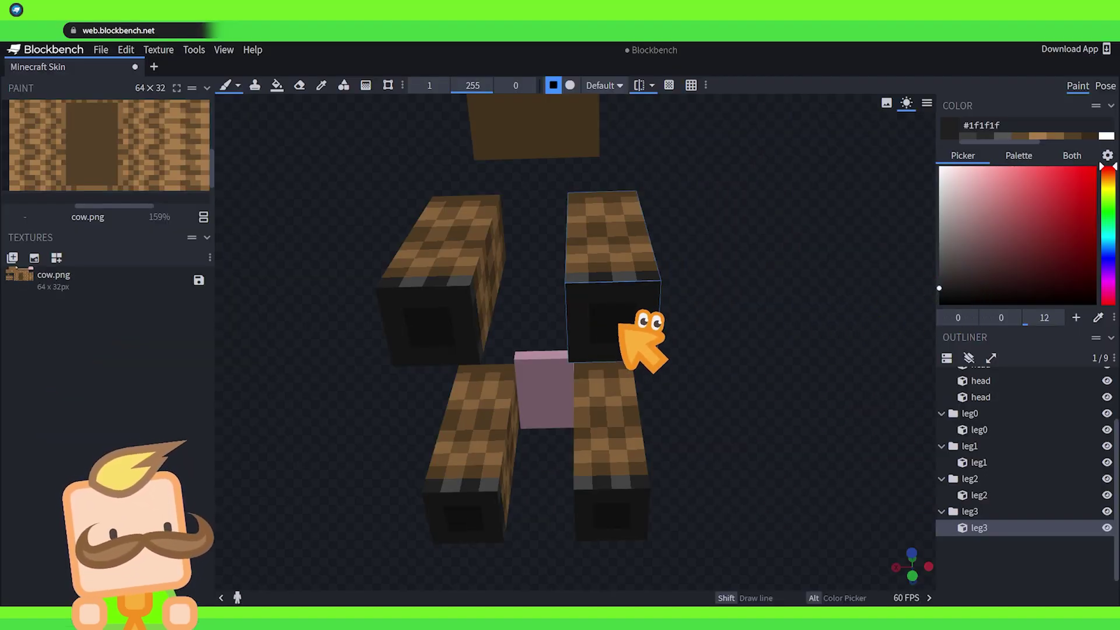
left_click_drag(620, 321, 731, 316)
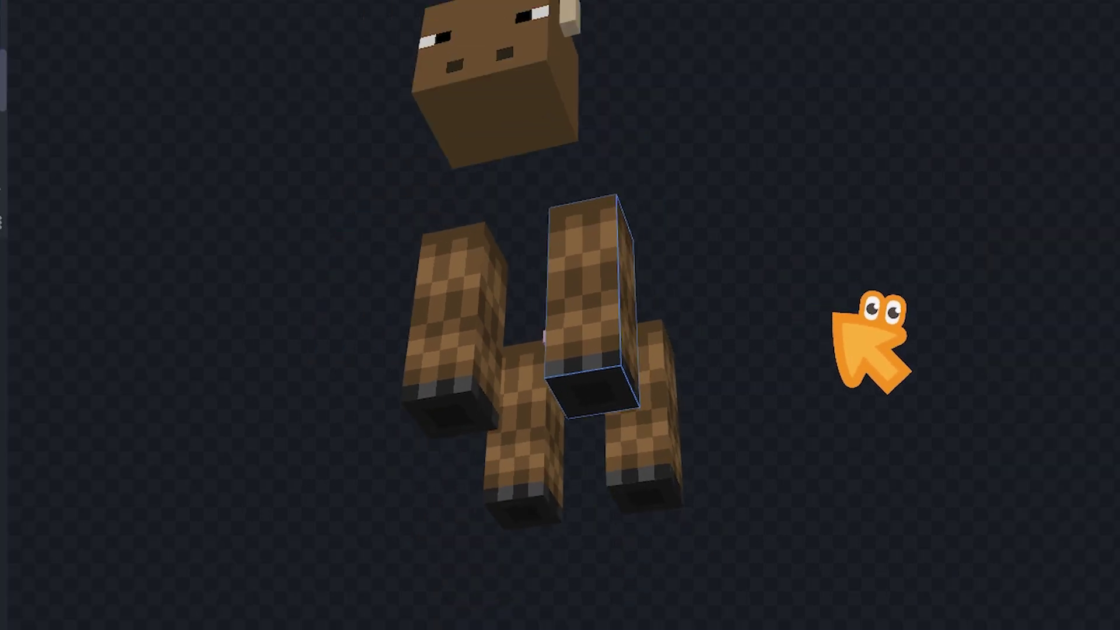
Paint a dark brown centre on the underside of the head and roughen its border with #61482b pixels
left_click_drag(836, 314, 87, 472)
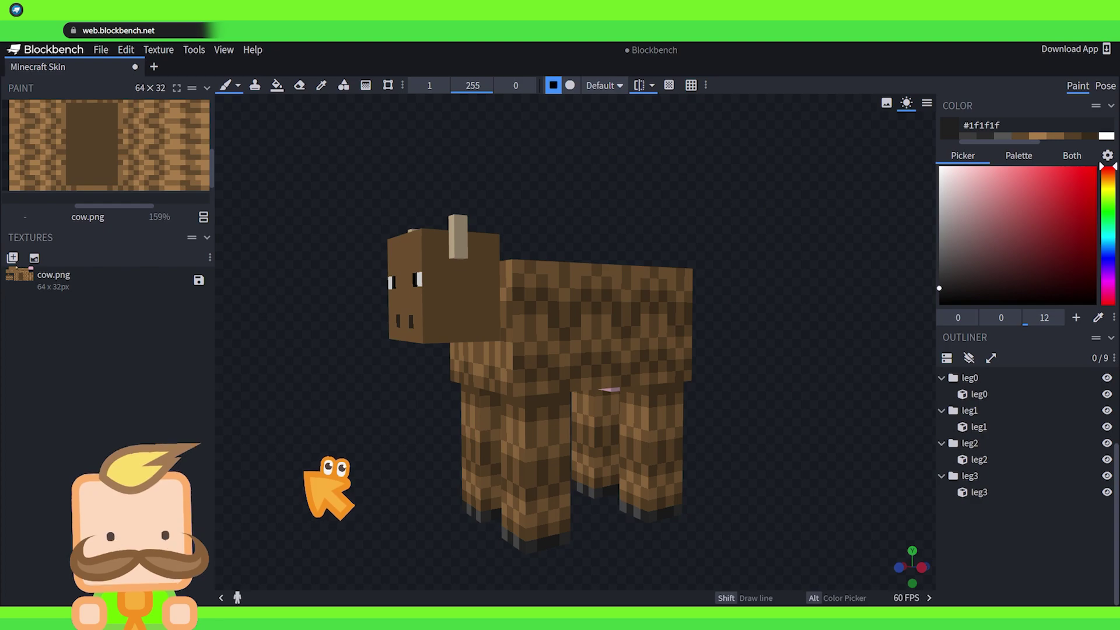
left_click_drag(307, 471, 361, 459)
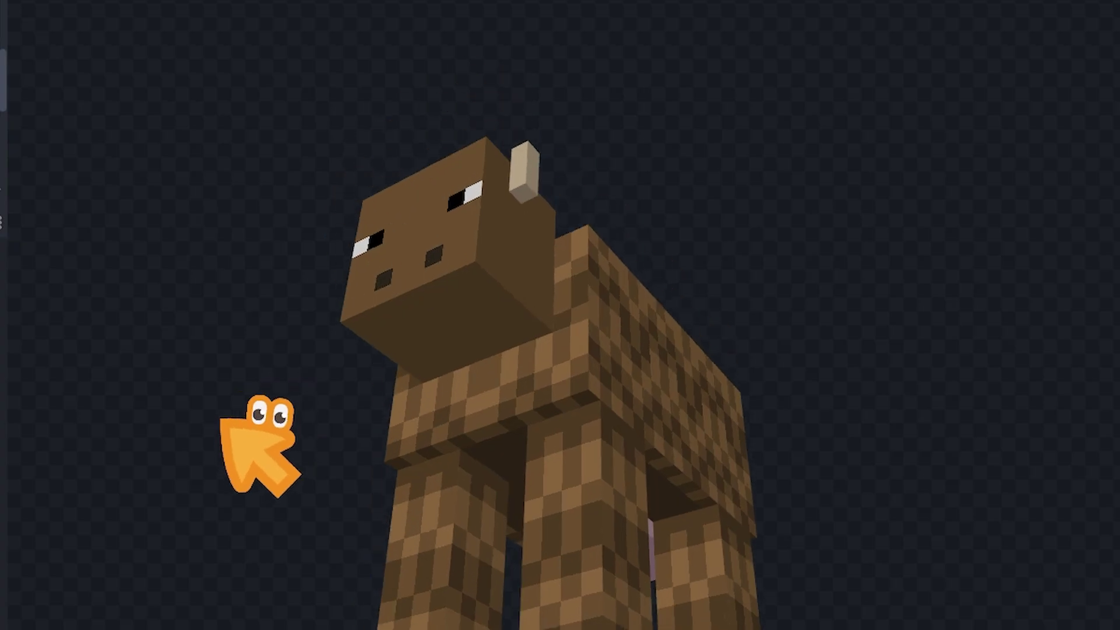
left_click_drag(220, 418, 293, 412)
scroll(439, 407, "up", 3)
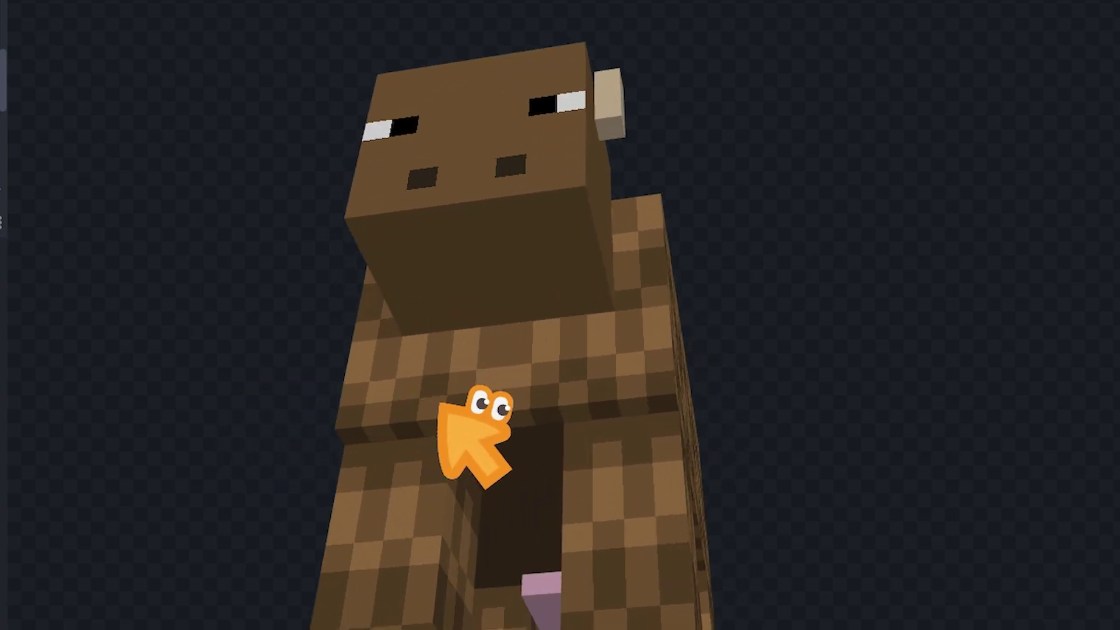
left_click_drag(916, 383, 930, 360)
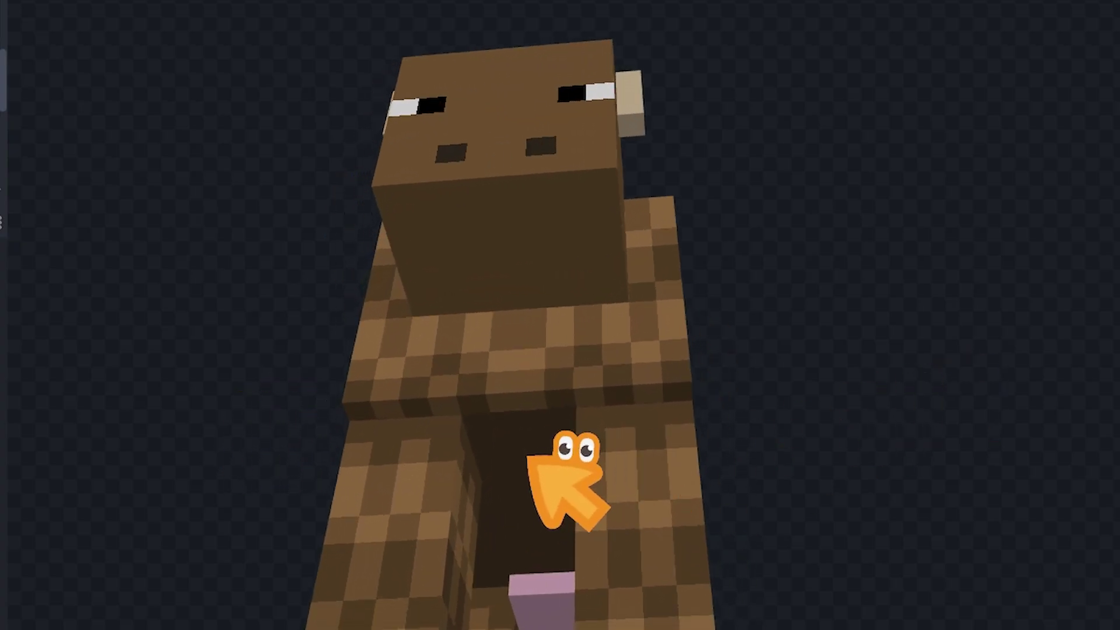
mouse_move(471, 260)
left_mouse_down()
mouse_move(486, 280)
mouse_move(547, 286)
mouse_move(509, 276)
left_mouse_up()
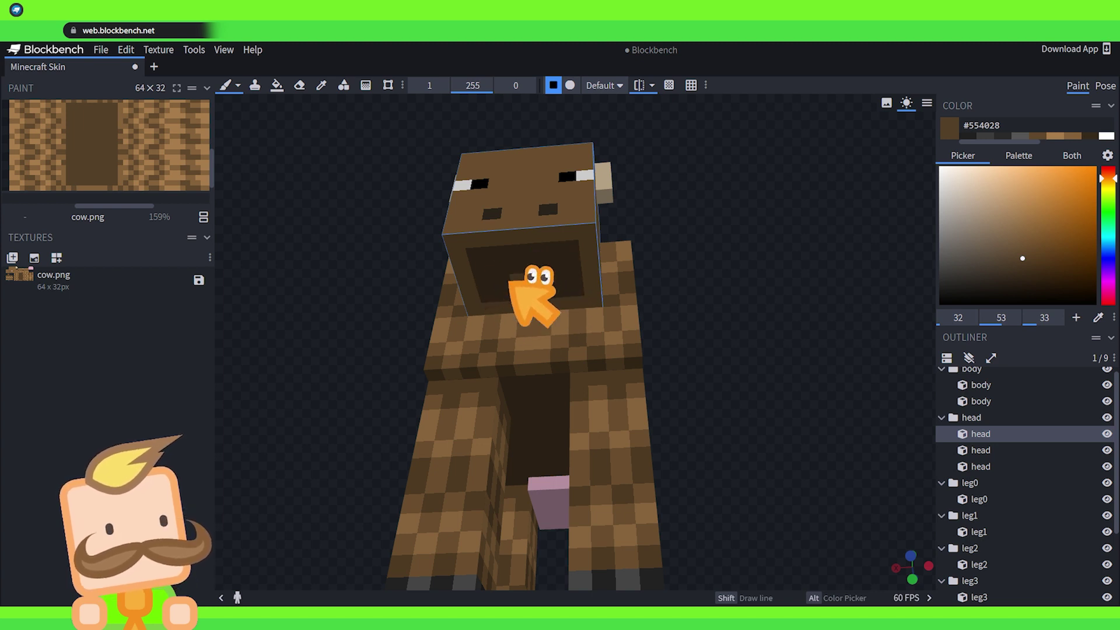
left_click(453, 276, "alt")
left_click(460, 255)
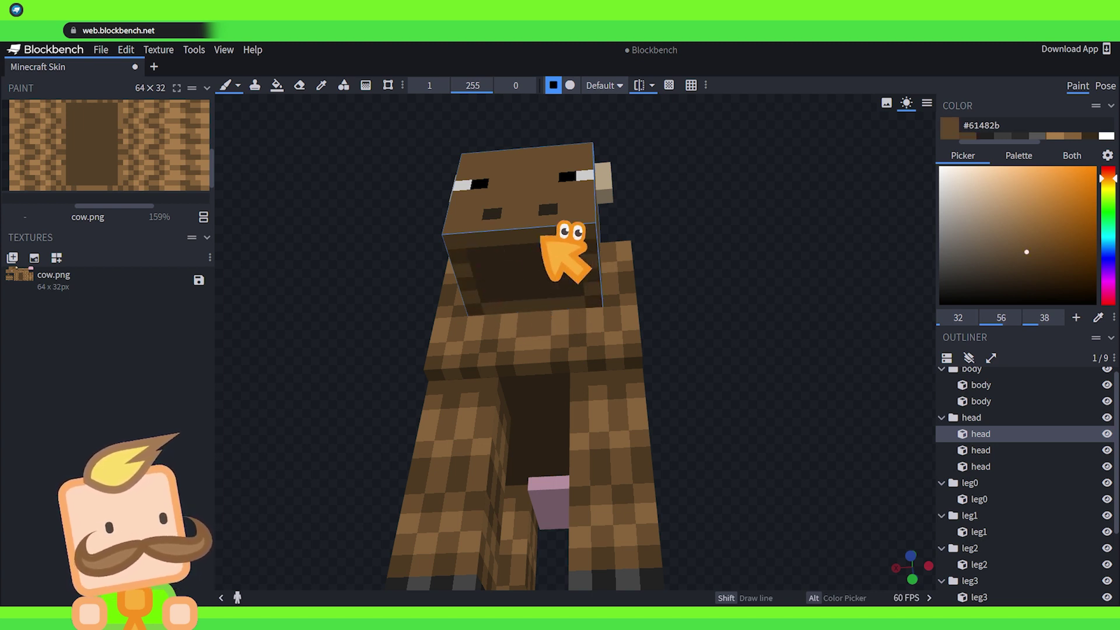
Paint a #61482b dark row with notched pixels above it along the lower edge of the head's side
left_click_drag(711, 319, 643, 338)
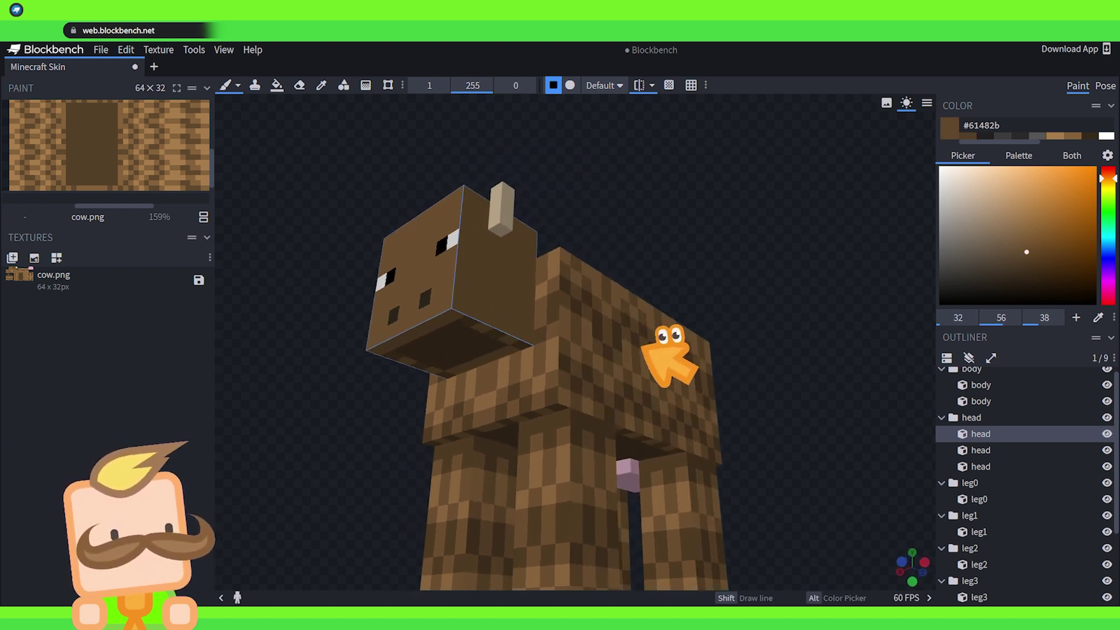
left_click(546, 386, "alt")
left_click(502, 324)
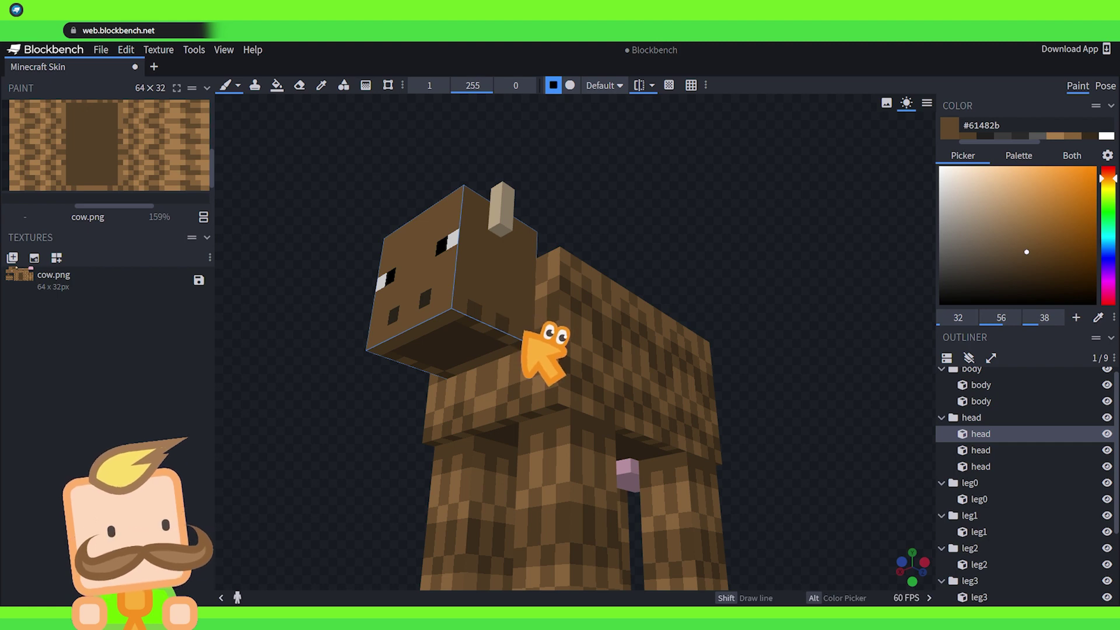
left_click_drag(525, 332, 462, 361)
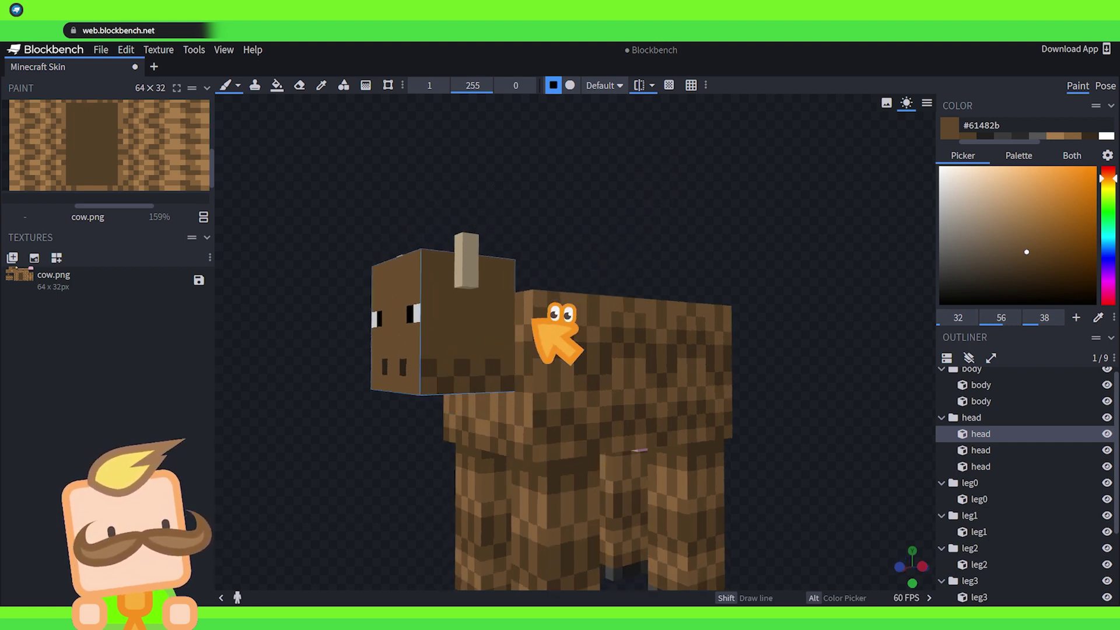
Paint a lighter brown band across the middle of the head's side and dark #61482b patches along its upper part
left_click(556, 312, "alt")
left_click(444, 342)
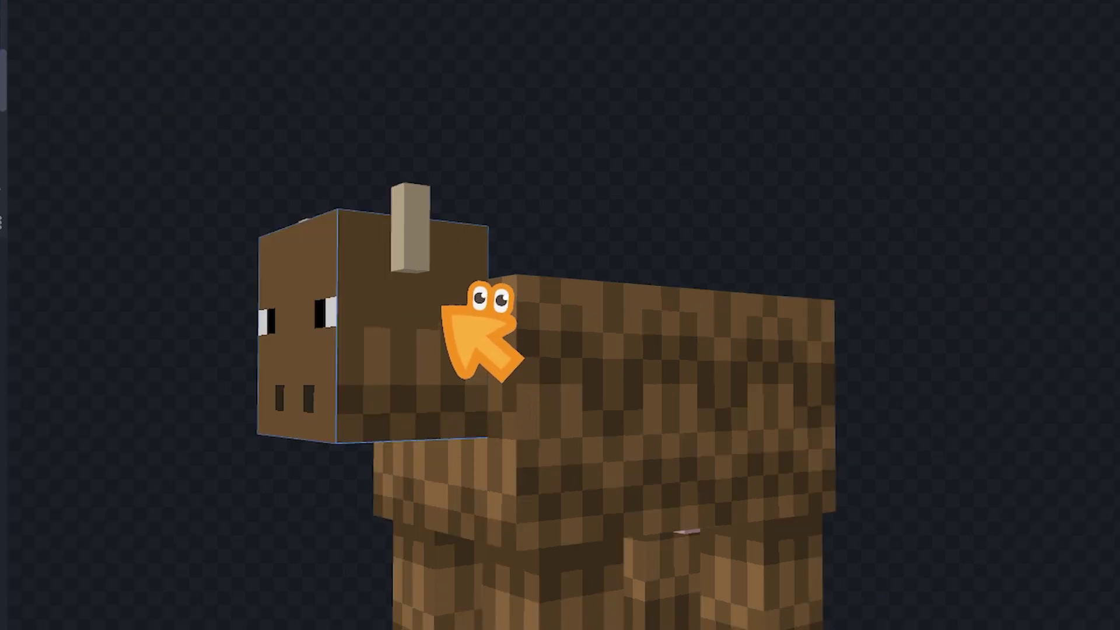
mouse_move(387, 309)
left_mouse_down()
mouse_move(370, 275)
mouse_move(438, 287)
left_mouse_up()
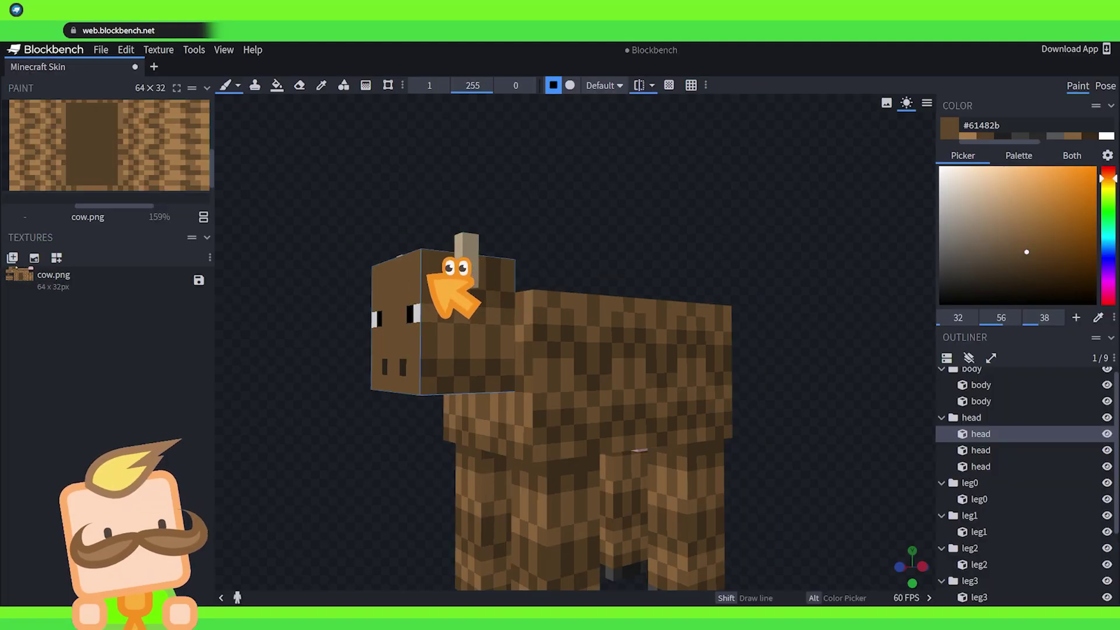
left_click_drag(559, 189, 474, 284)
left_click_drag(450, 173, 574, 171)
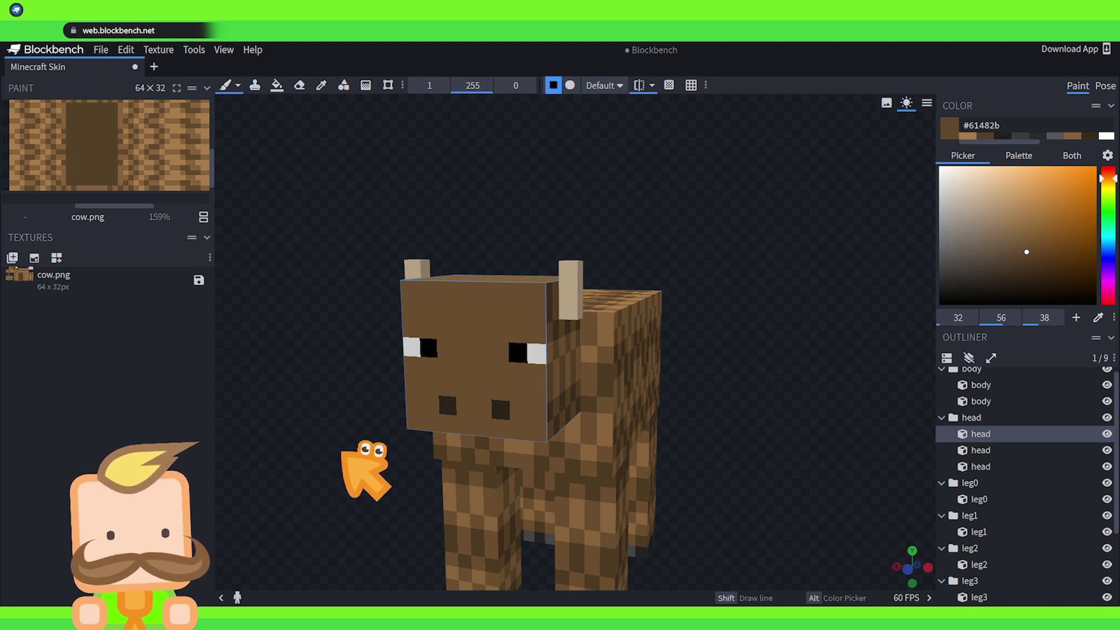
Paint lighter #a97d4b patches and darker #61482b patches in an alternating pattern onto the top of the head
mouse_move(372, 457)
left_mouse_down()
mouse_move(417, 475)
mouse_move(323, 468)
mouse_move(383, 470)
left_mouse_up()
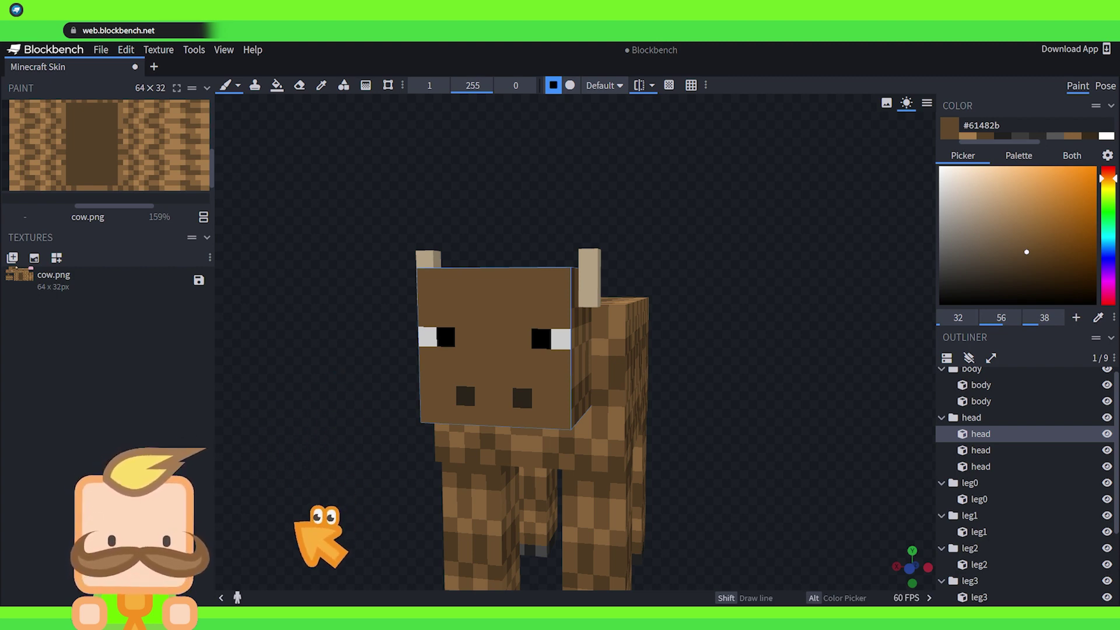
left_click_drag(334, 510, 287, 506)
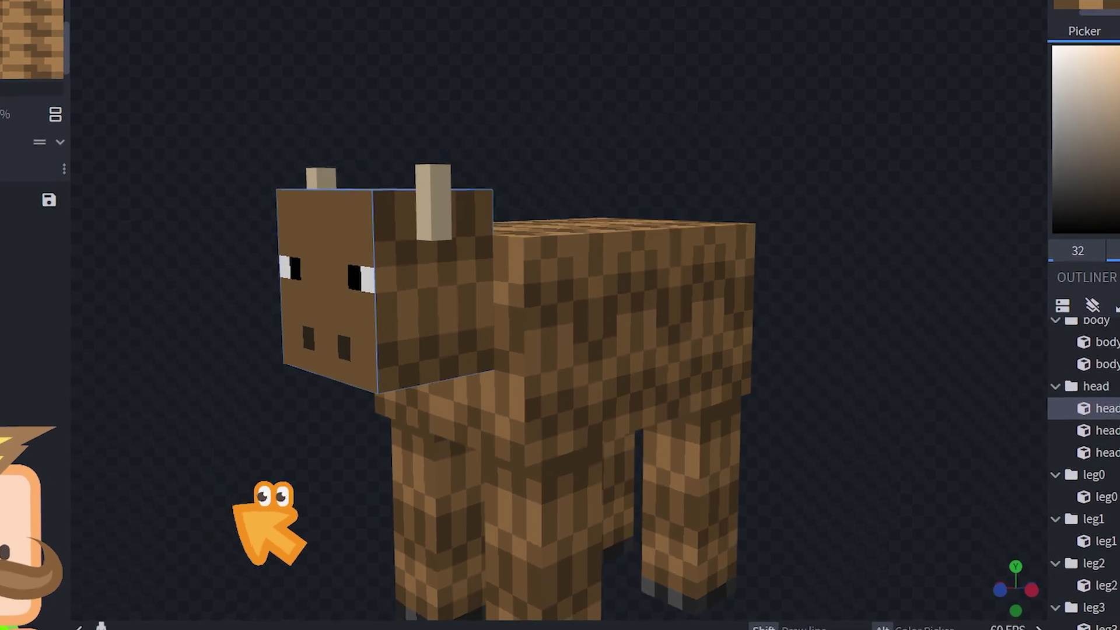
left_click(545, 429)
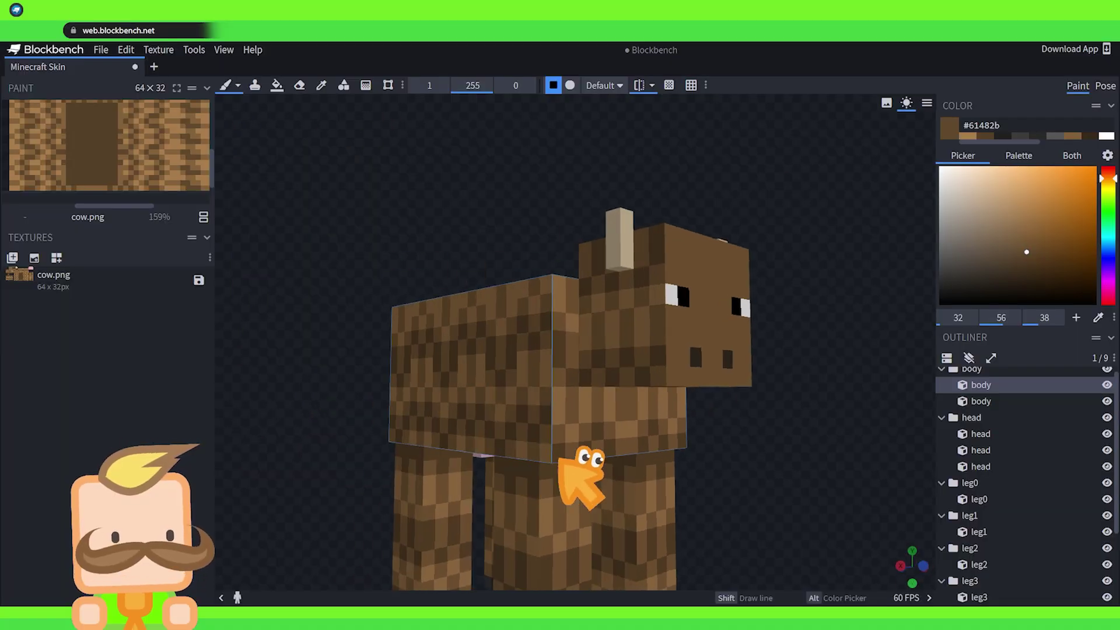
left_click_drag(500, 217, 395, 200)
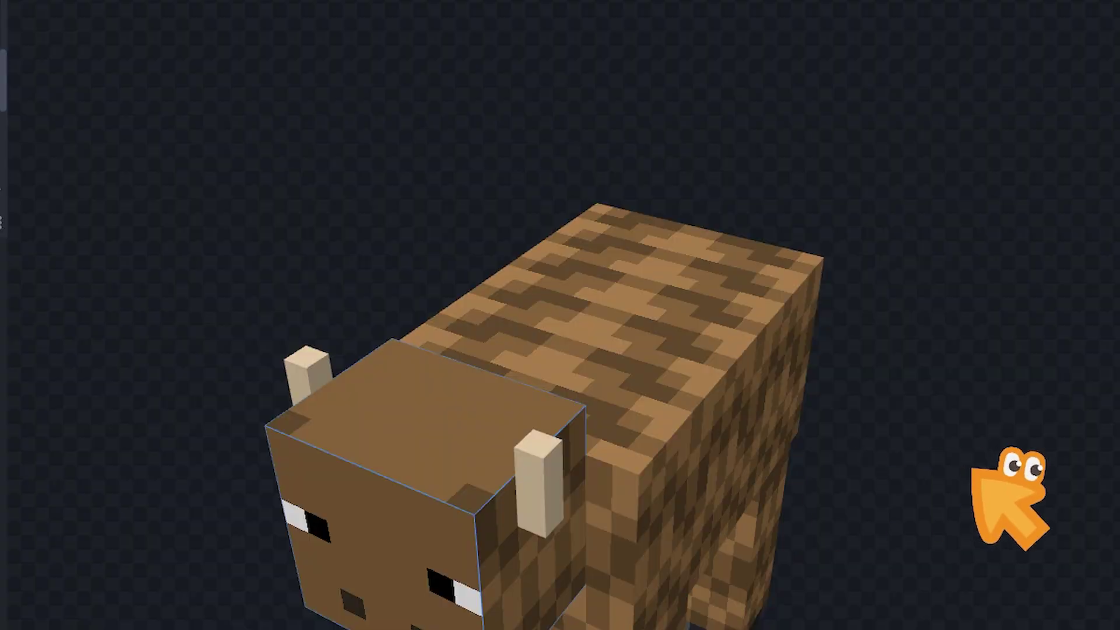
left_click_drag(971, 472, 957, 500)
left_click(521, 526)
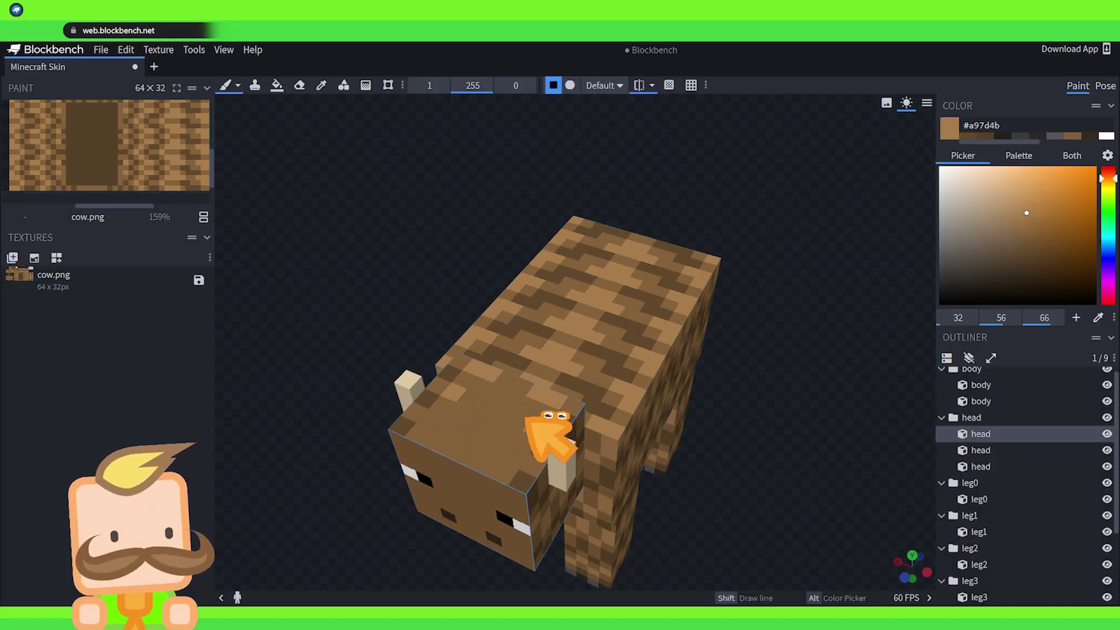
left_click(500, 442, "alt")
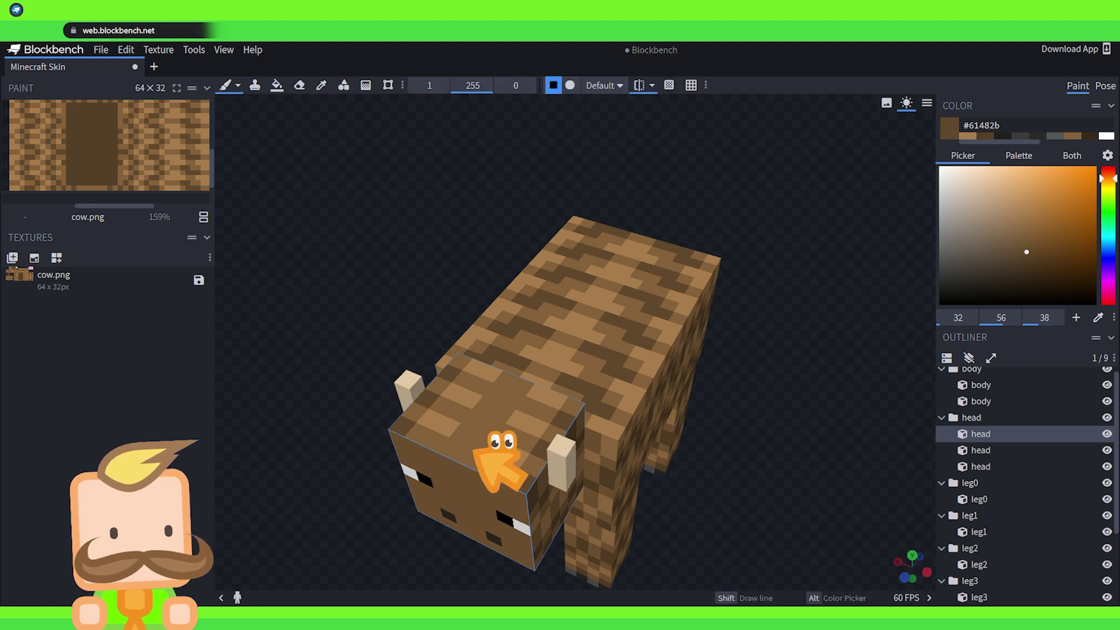
Paint dark #61482b patches on the upper part of the back of the head and a lighter #a97d4b band across its middle
left_click_drag(767, 496, 617, 475)
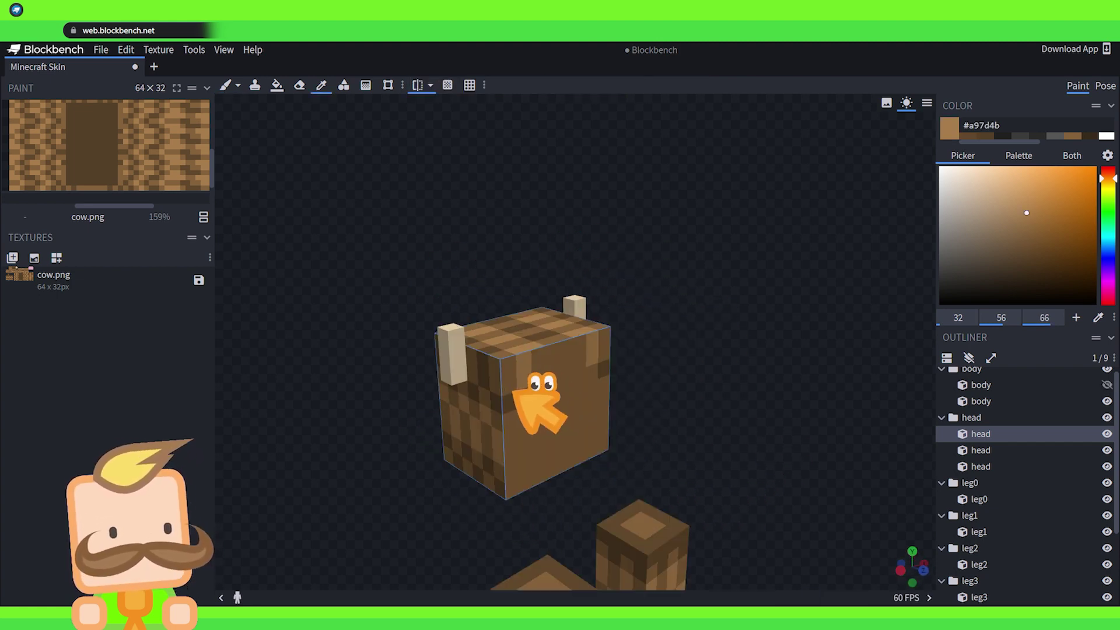
left_click(509, 398, "alt")
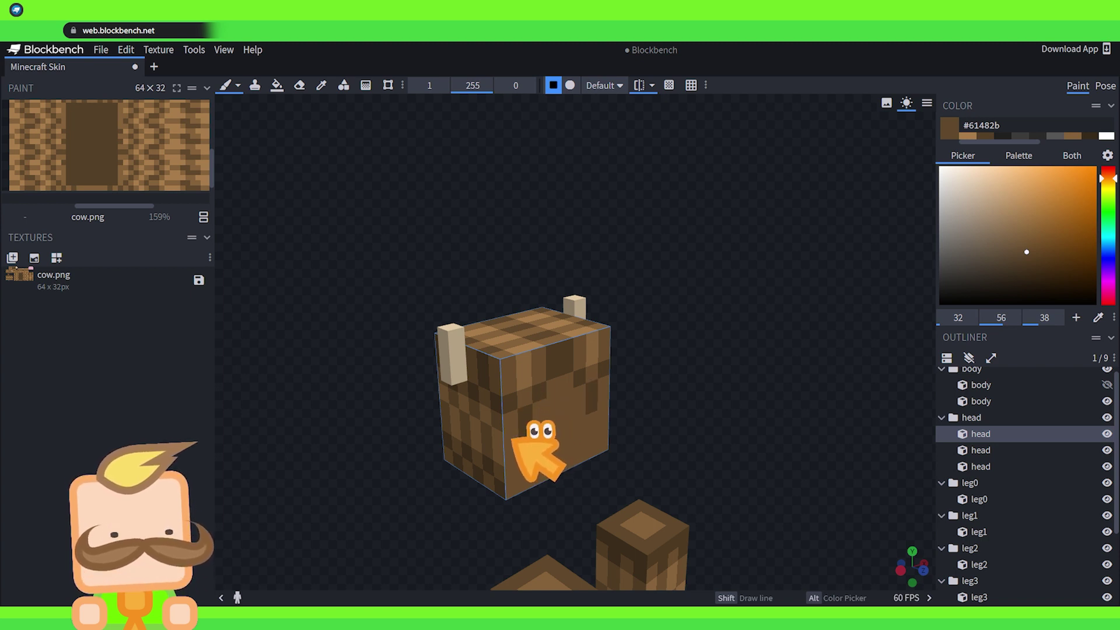
left_click(521, 407, "alt")
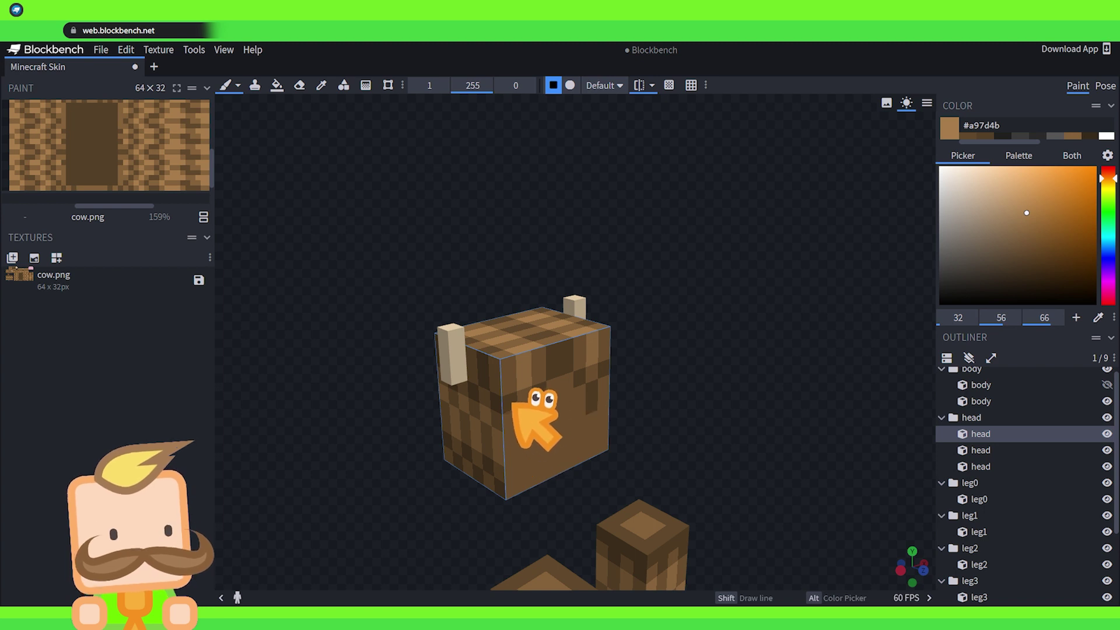
left_click(521, 379, "alt")
left_click(511, 456, "alt")
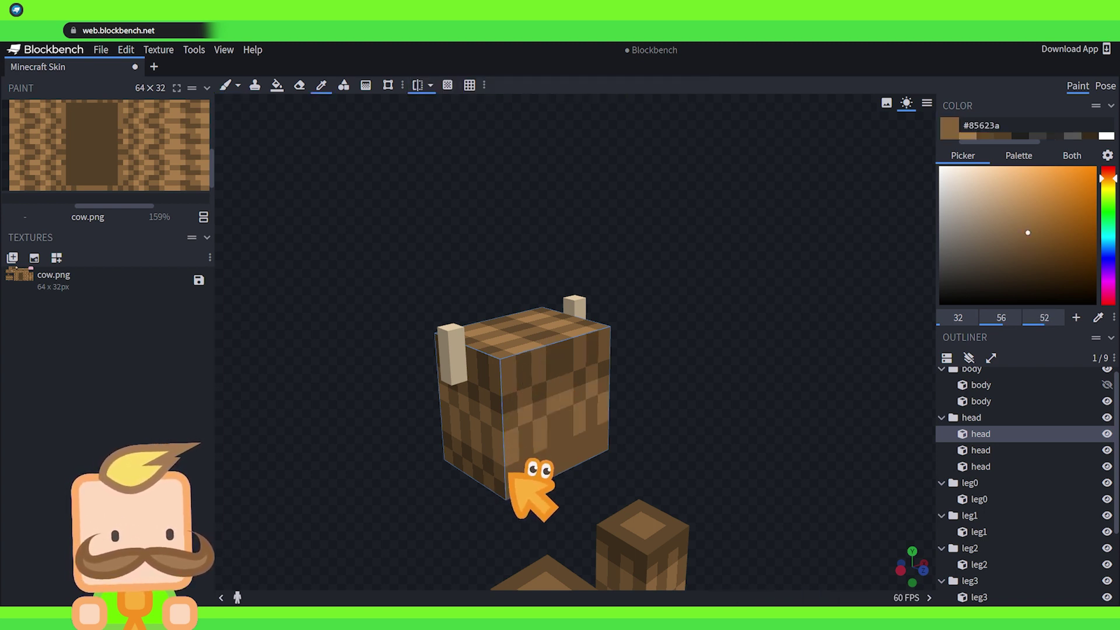
left_click(525, 467, "alt")
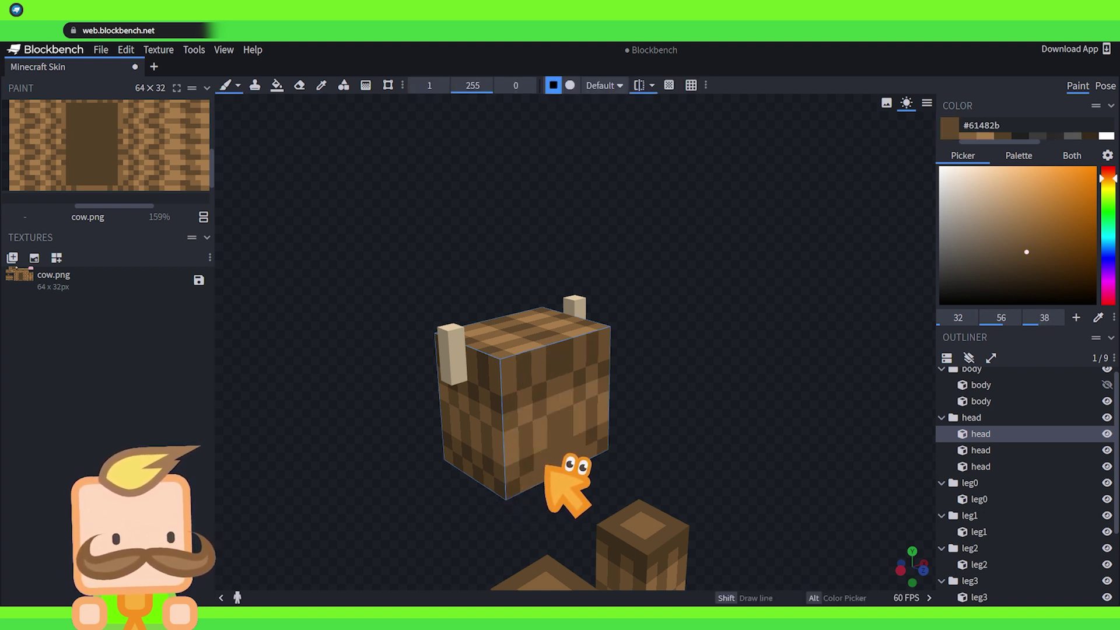
left_click_drag(548, 467, 576, 425)
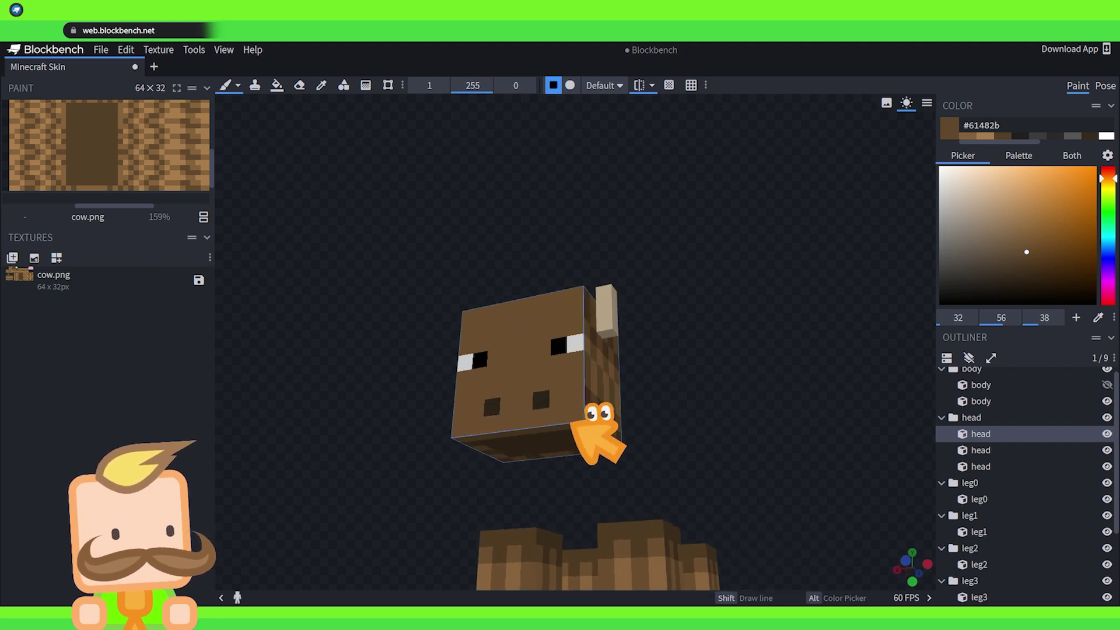
Paint #61482b shading above both eyes and along their inner sides on the face
left_click_drag(708, 420, 632, 368)
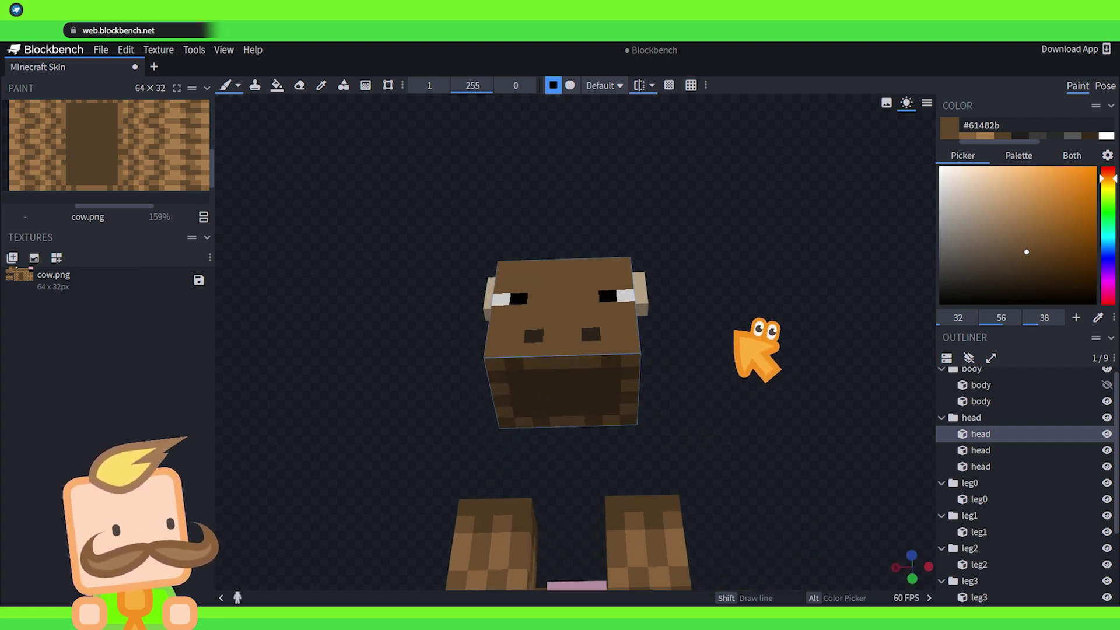
left_click_drag(734, 331, 715, 347)
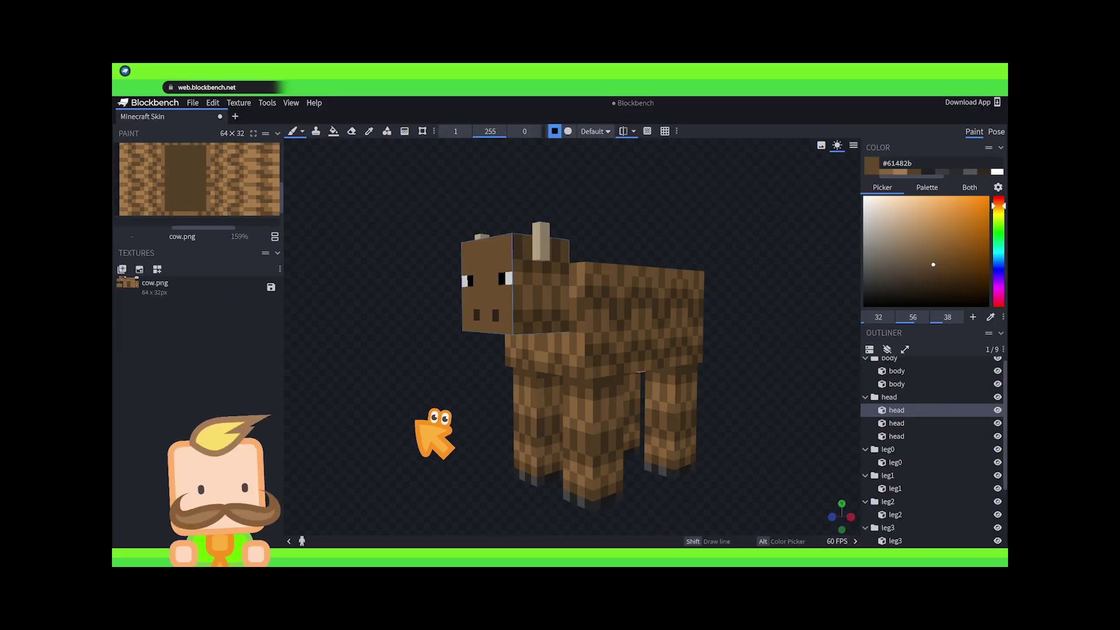
left_click_drag(418, 416, 418, 428)
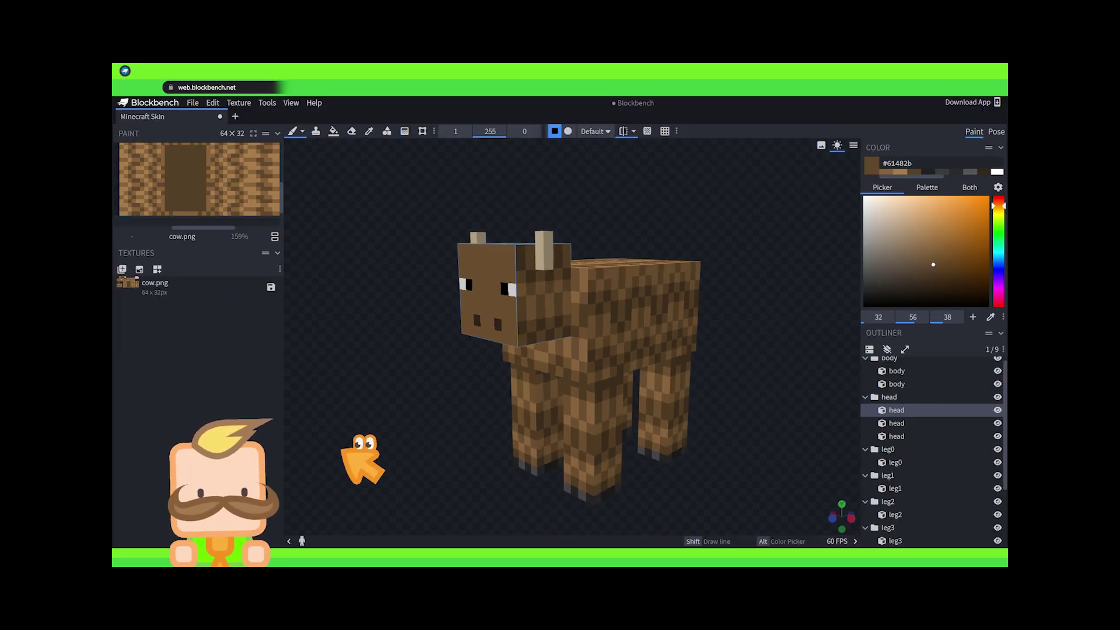
scroll(636, 367, "up", 5)
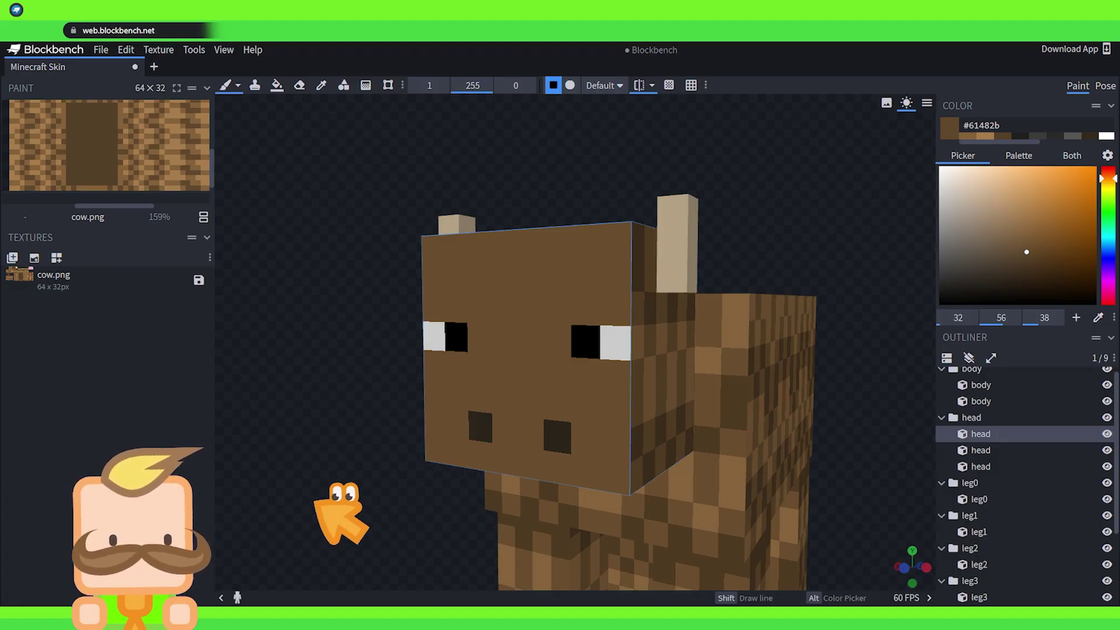
mouse_move(613, 309)
left_mouse_down()
mouse_move(581, 300)
mouse_move(556, 347)
left_mouse_up()
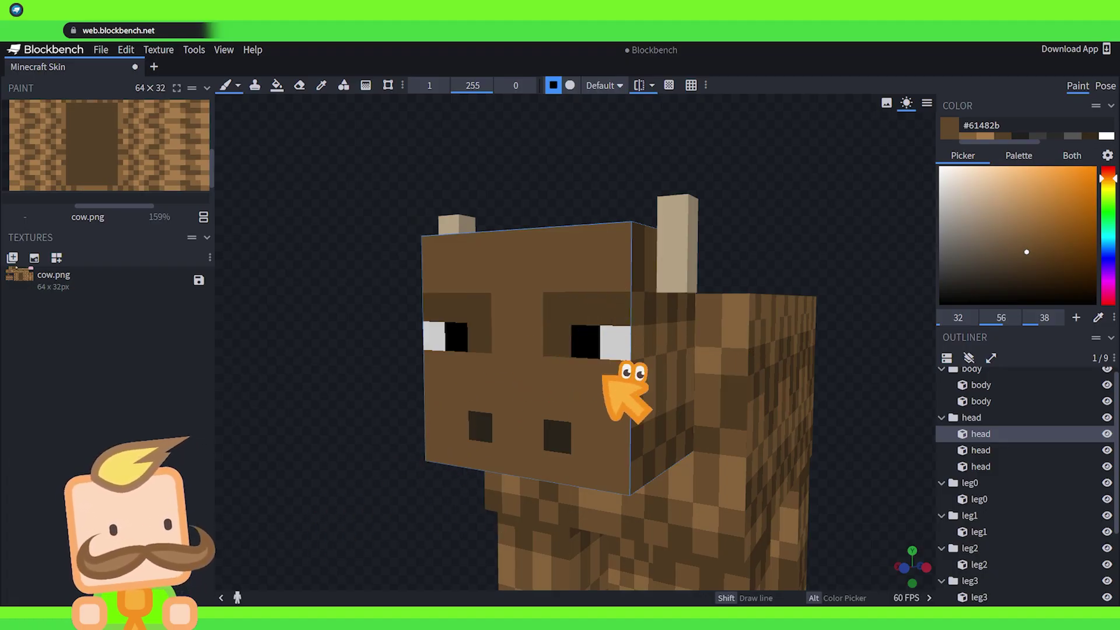
Paint #a97d4b patches beneath both eyes and extend the white of the eye onto the side of the head
left_click(650, 353, "alt")
left_click_drag(624, 367, 574, 382)
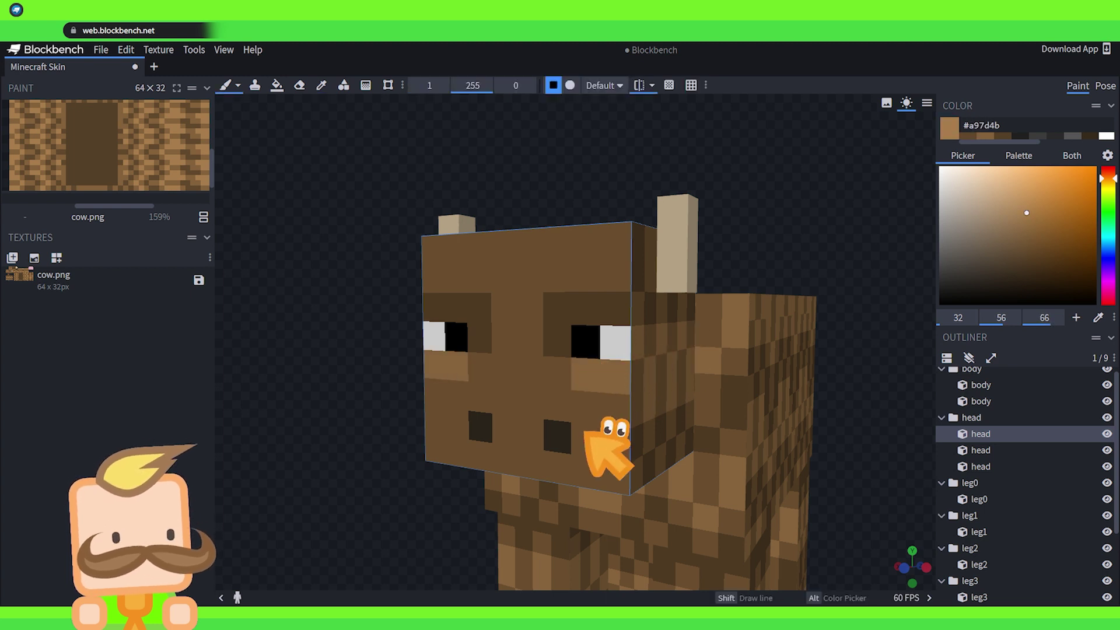
left_click(630, 349, "alt")
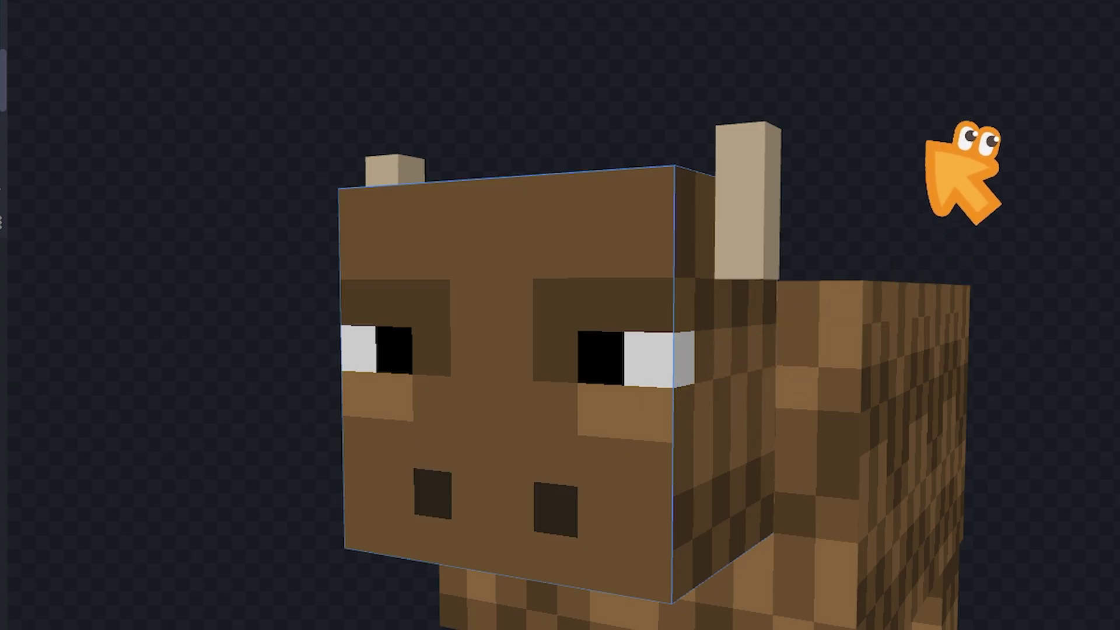
Finish the face with #61482b mouth and forehead patches, a lighter band across the nose and darker #342719 nostrils
left_click_drag(792, 211, 749, 215)
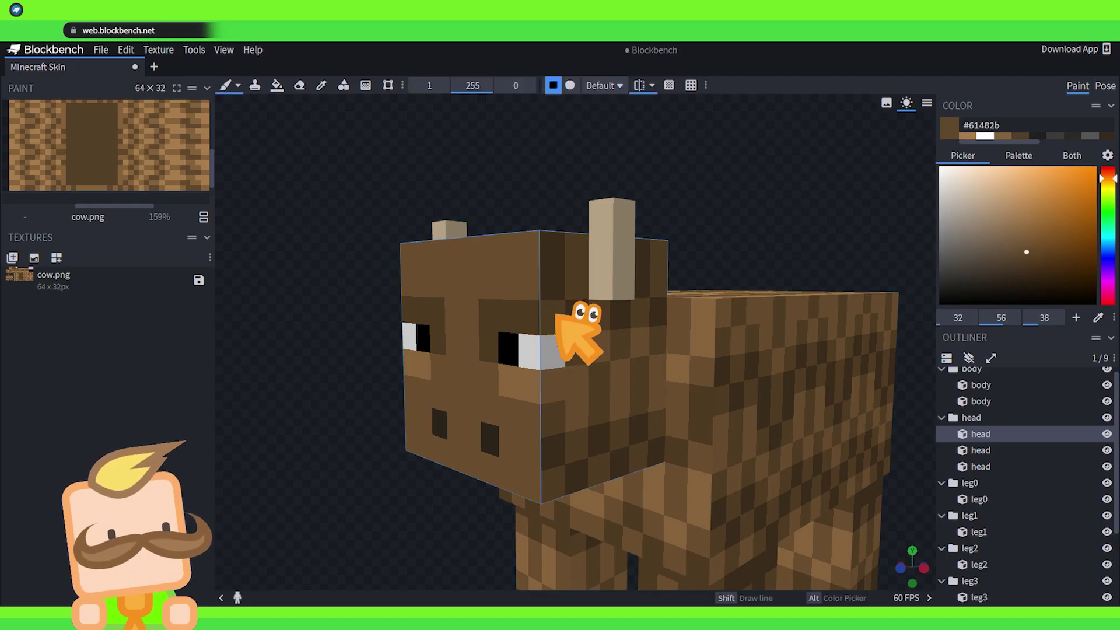
scroll(789, 168, "down", 3)
left_click_drag(789, 167, 759, 199)
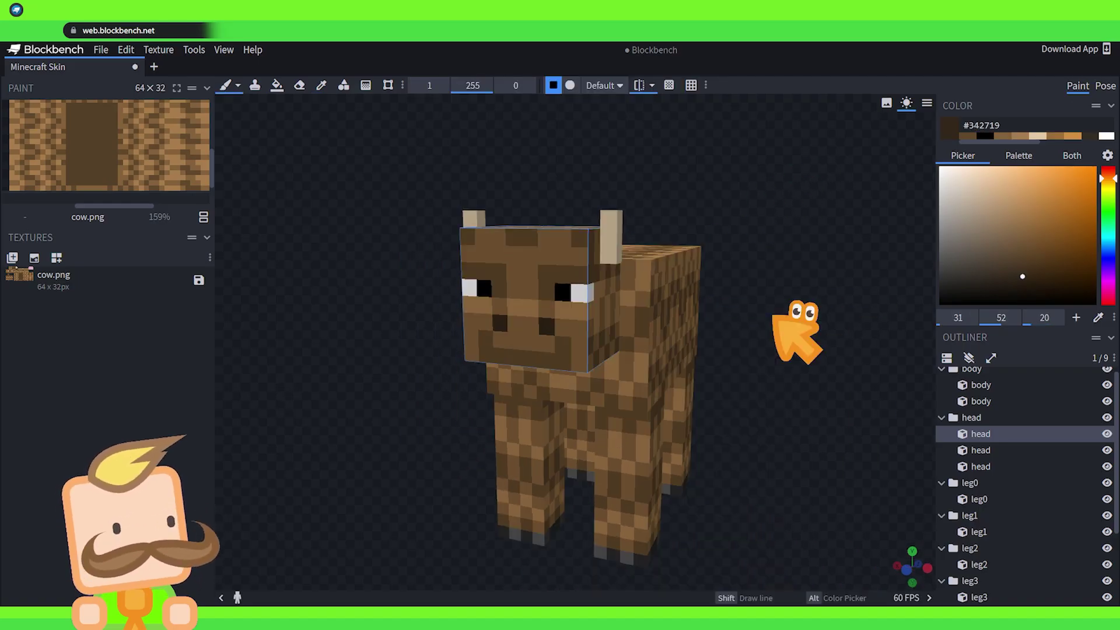
Shade the horns with a darker #c7ad85 base and a lighter #f1ddc0 tip
left_click_drag(802, 331, 731, 248)
scroll(704, 193, "up", 4)
right_click_drag(711, 202, 712, 258)
scroll(713, 259, "up", 2)
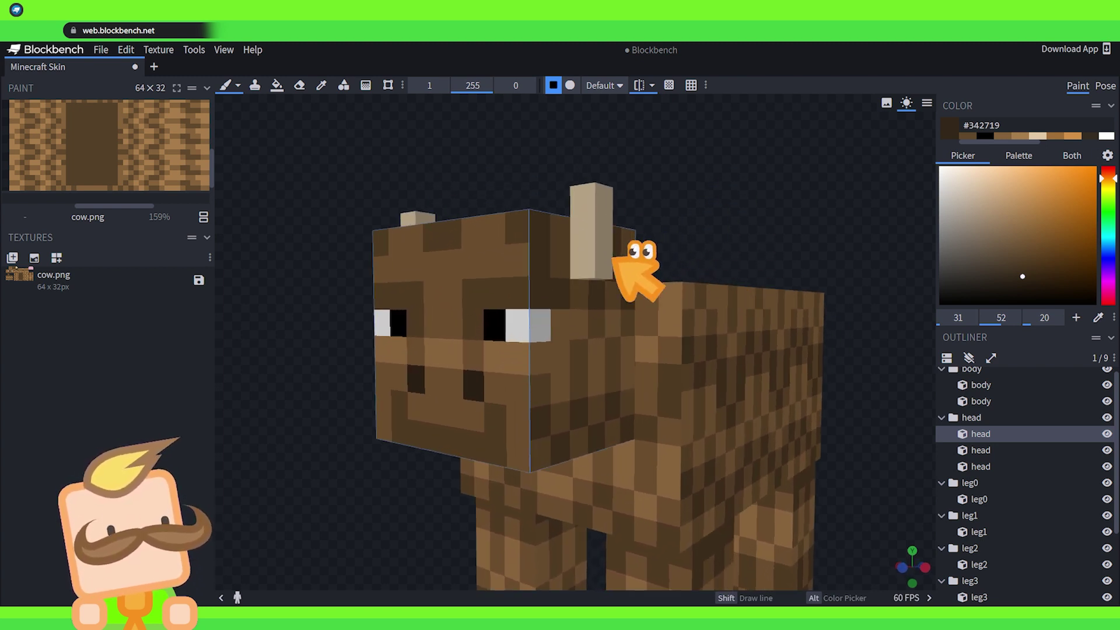
left_click(592, 255, "alt")
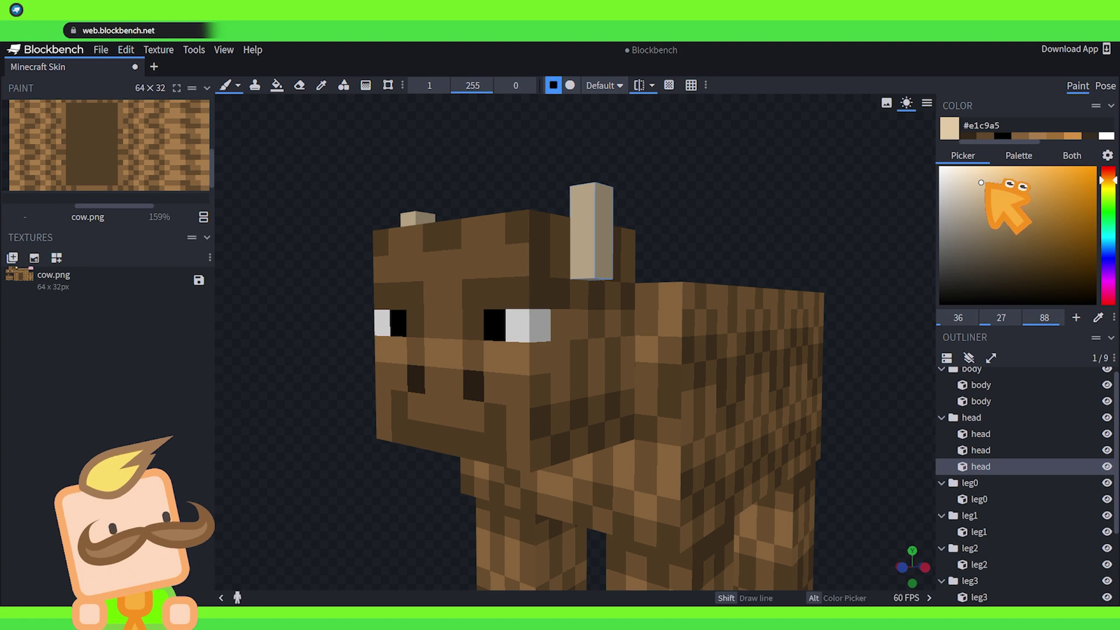
mouse_move(698, 223)
left_mouse_down()
mouse_move(722, 181)
mouse_move(612, 182)
mouse_move(554, 209)
left_mouse_up()
left_click(572, 222)
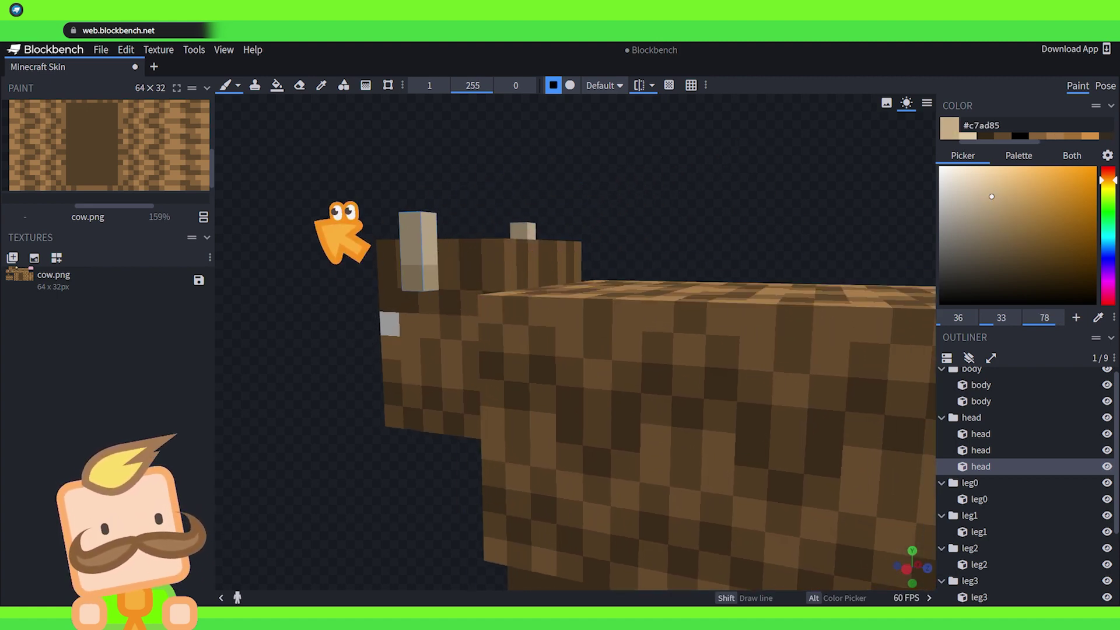
left_click_drag(325, 225, 617, 231)
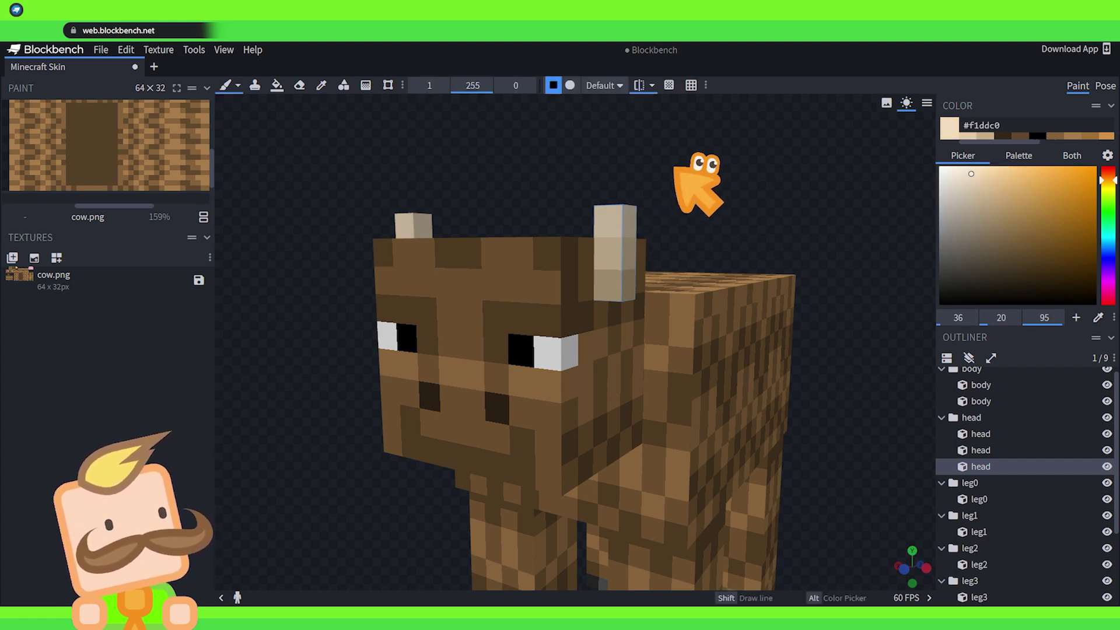
left_click_drag(677, 167, 575, 155)
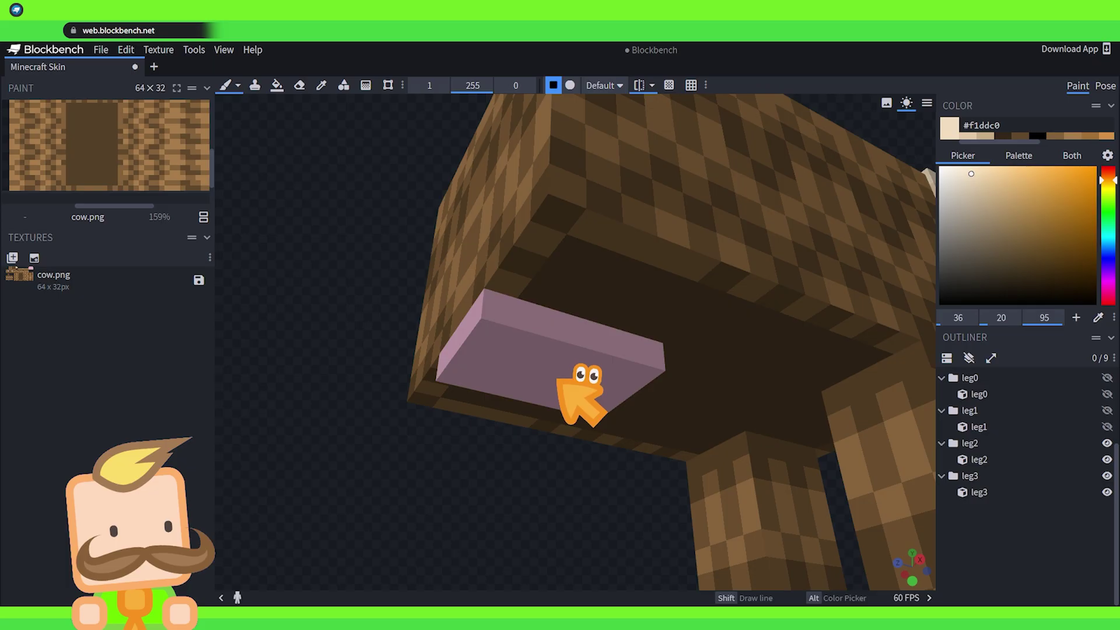
Paint darker pink #d99aac pixels onto the corners of the udder
left_click(565, 379)
key("b")
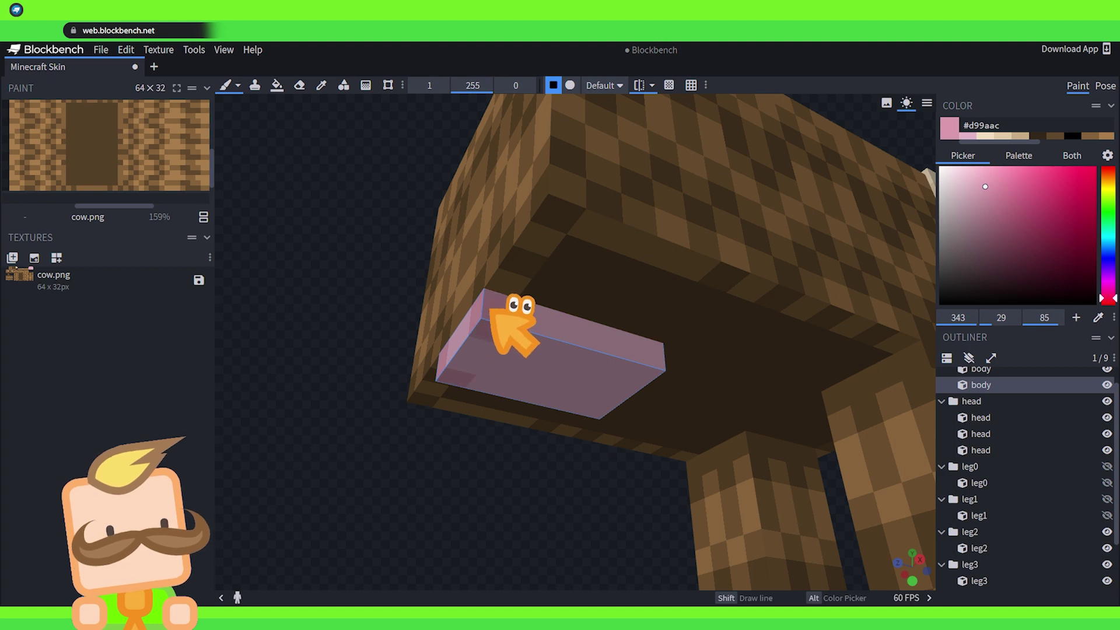
left_click_drag(559, 481, 453, 492)
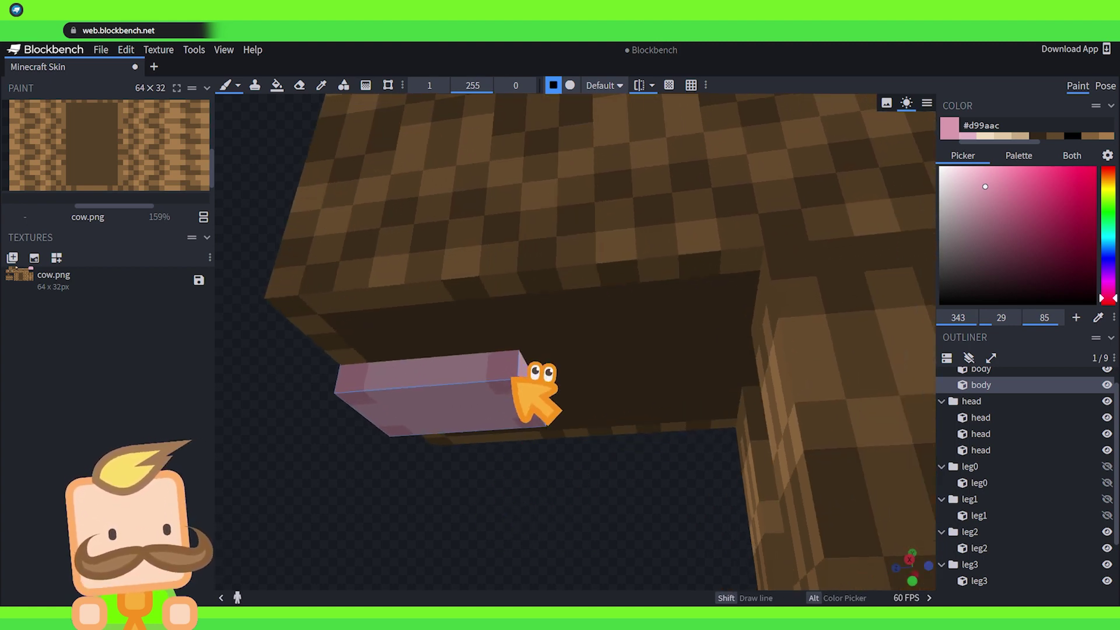
left_click_drag(521, 492, 546, 494)
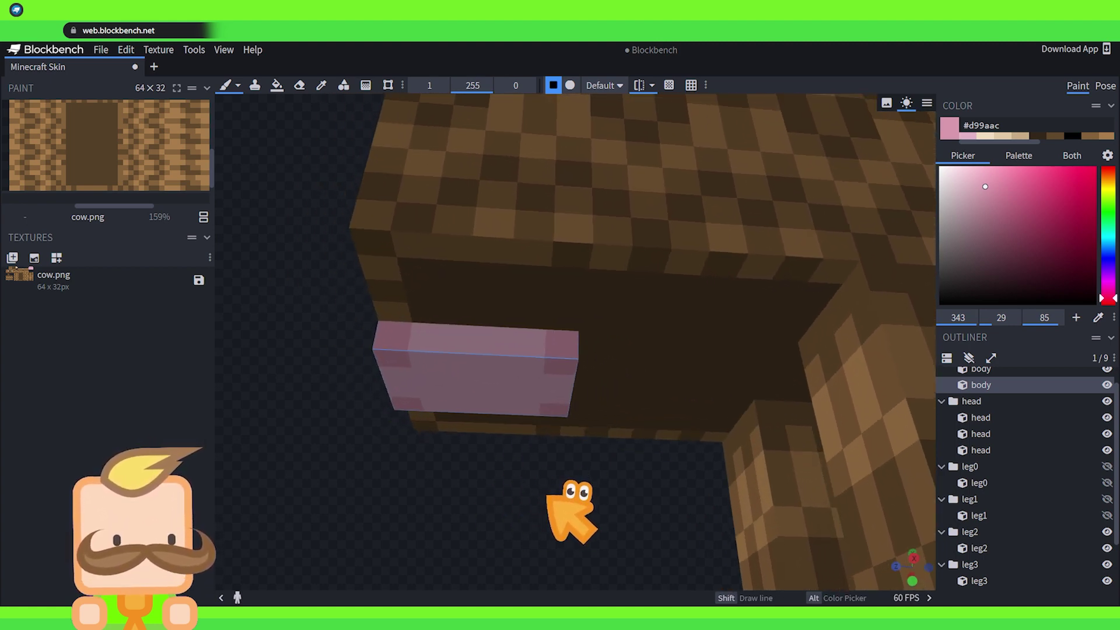
Paint a light #f4d2e0 centre on the udder's underside and darken its corners with #a86c7b
key("alt")
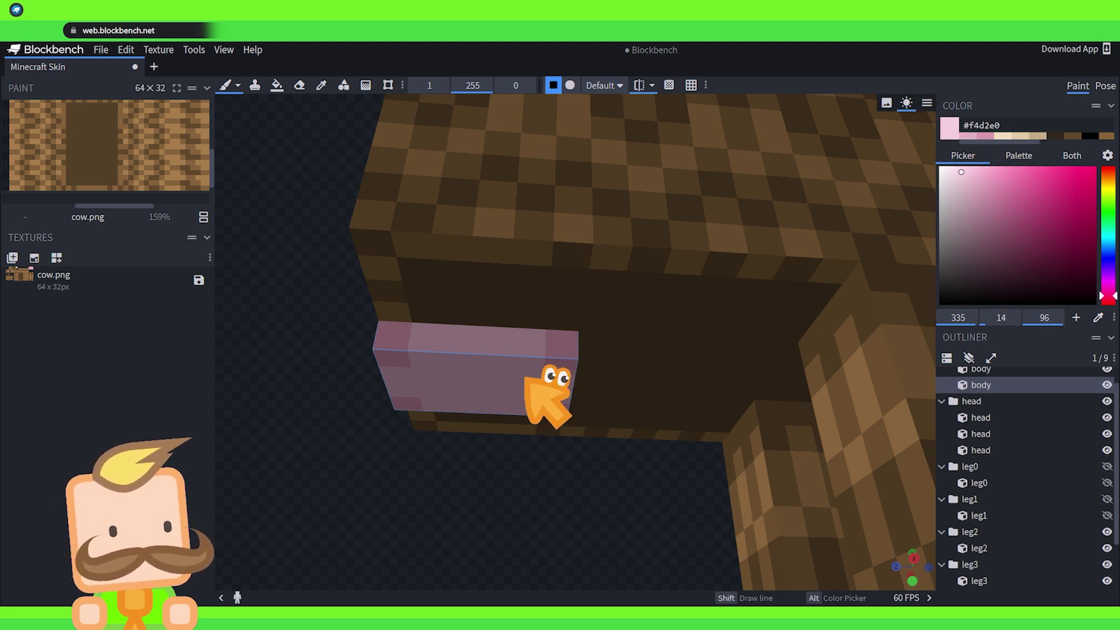
middle_click_drag(433, 375, 442, 350)
left_click(441, 350, "alt")
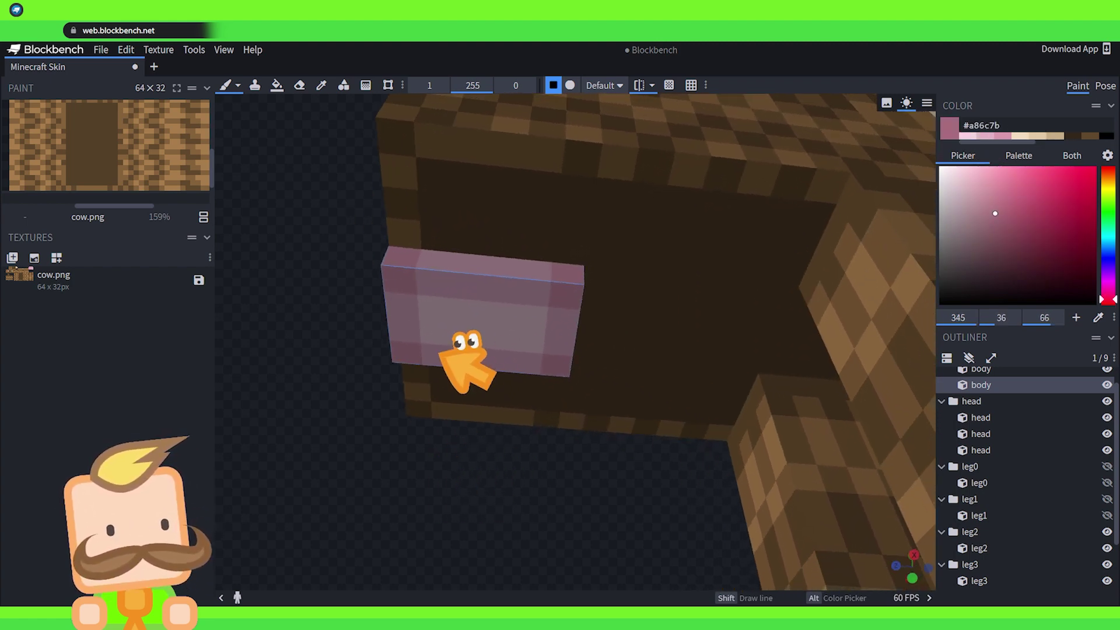
middle_click_drag(525, 350, 335, 490)
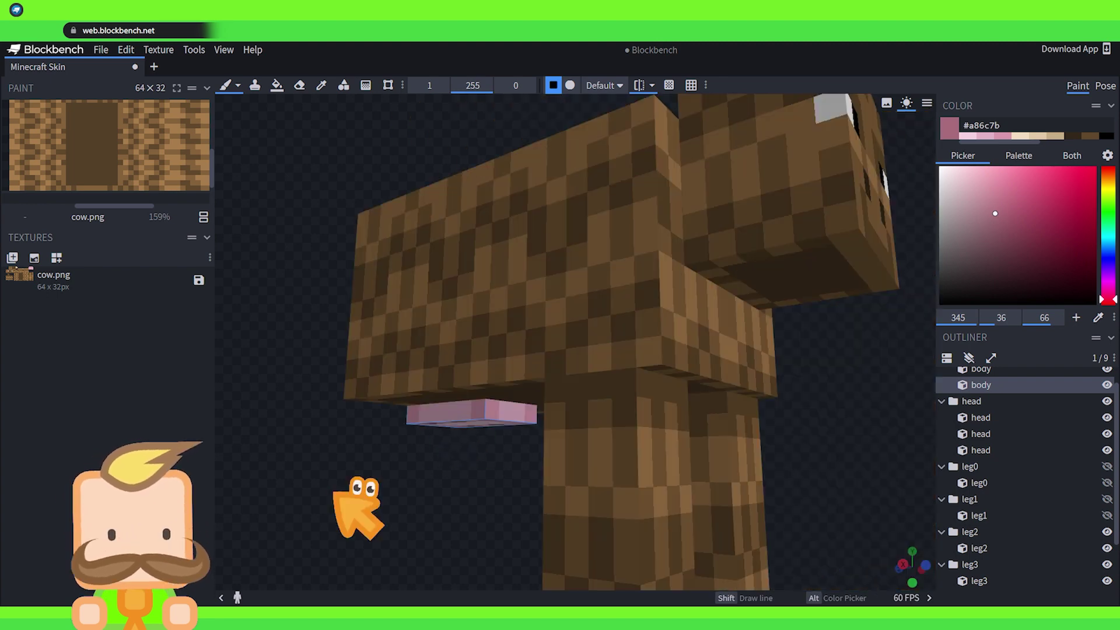
Make leg0 and leg1 visible again, clear the selection and inspect the whole cow
left_click(1103, 467)
left_click(1103, 499)
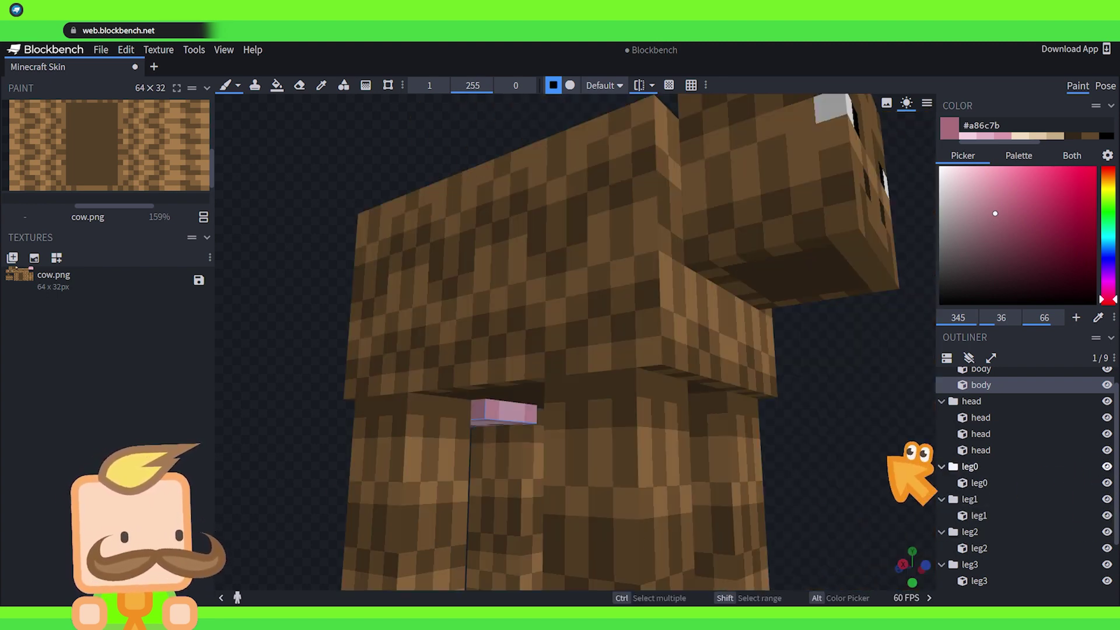
scroll(868, 453, "down", 4)
left_click_drag(835, 432, 826, 452)
left_click_drag(813, 404, 671, 421)
scroll(1029, 504, "down", 2)
left_click(1003, 547)
left_click_drag(496, 540, 381, 526)
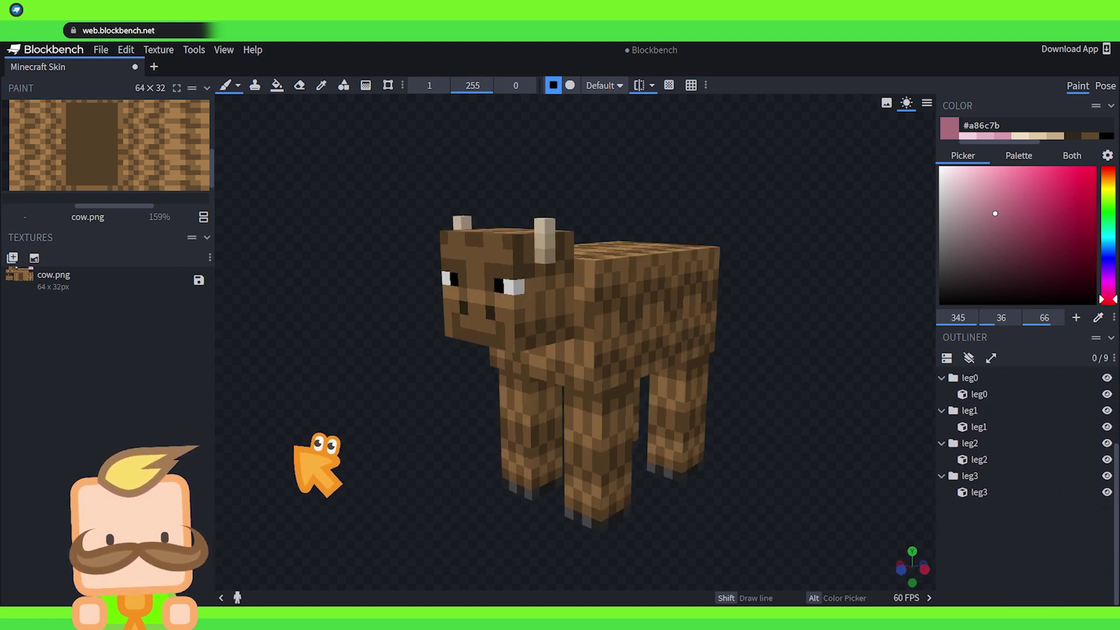